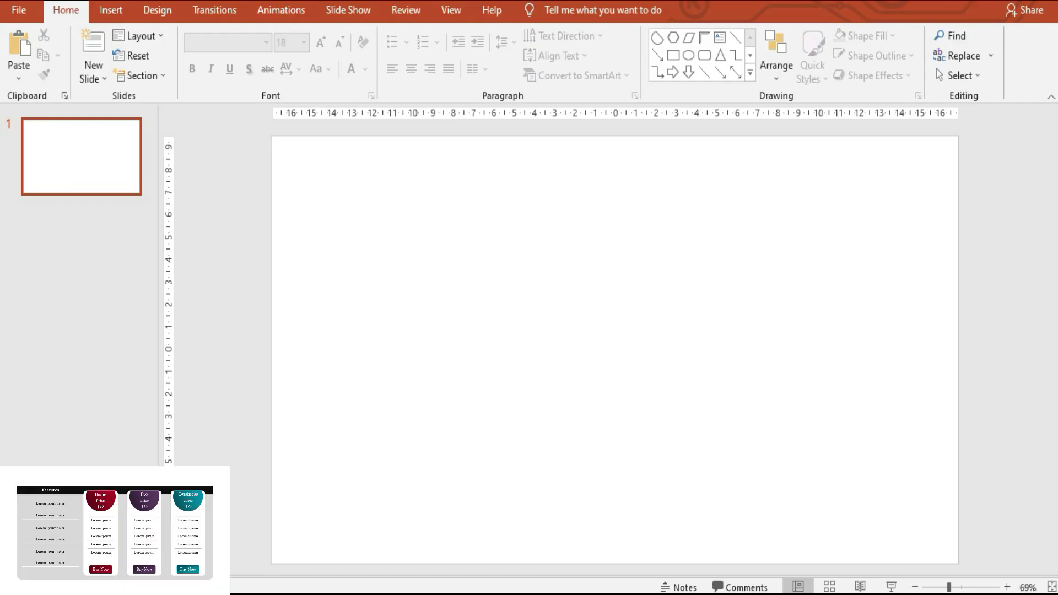
Draw a large rounded-rectangle panel across the slide with only slightly rounded corners.
{"action": "left_click", "coordinate": [750, 74]}
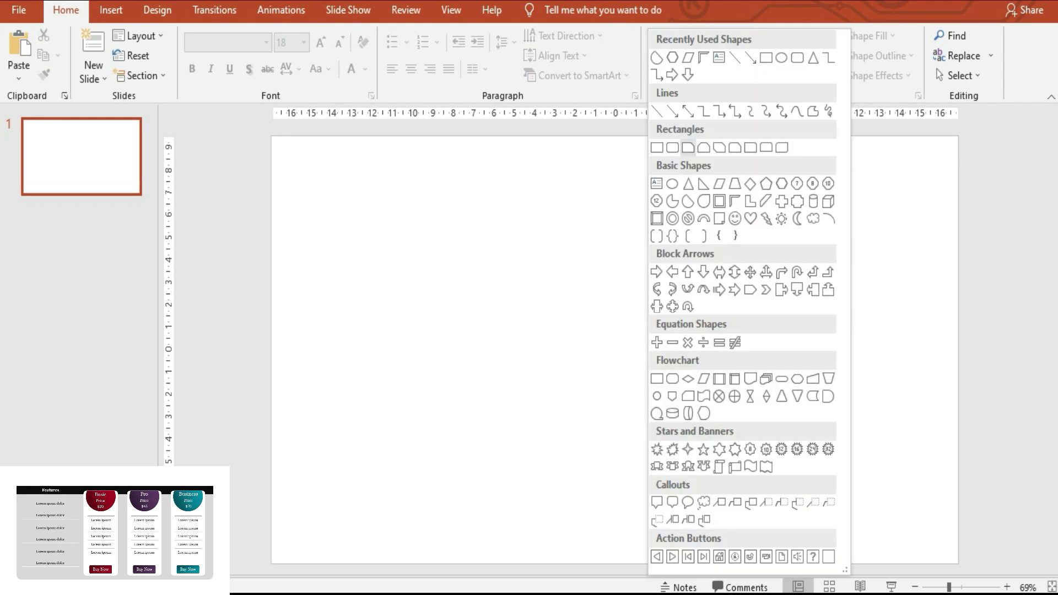
{"action": "left_click", "coordinate": [673, 147]}
{"action": "mouse_move", "coordinate": [316, 236]}
{"action": "left_mouse_down"}
{"action": "mouse_move", "coordinate": [716, 449]}
{"action": "mouse_move", "coordinate": [900, 522]}
{"action": "left_mouse_up"}
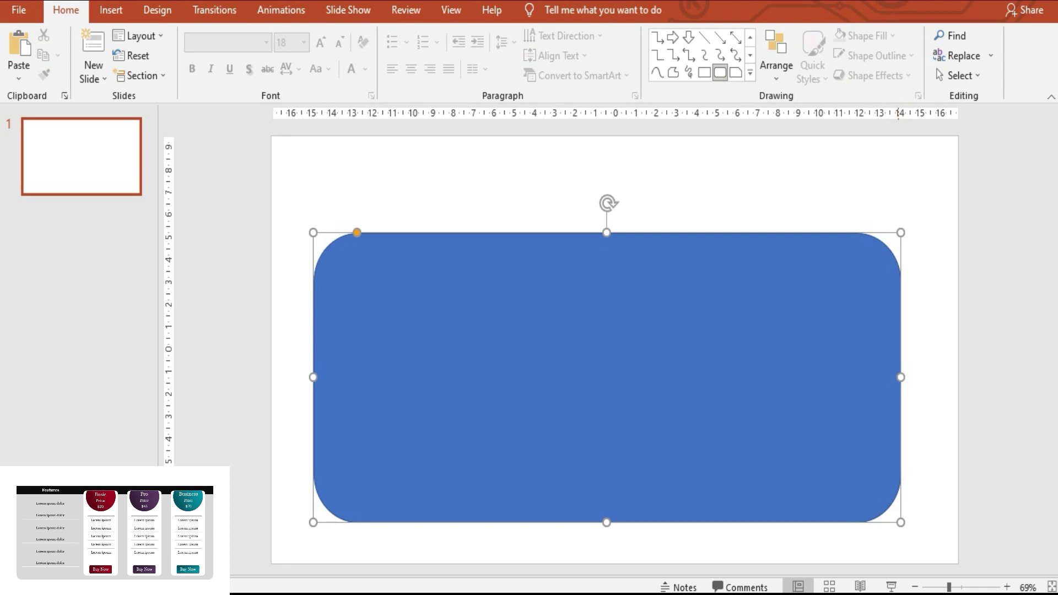
{"action": "left_click_drag", "start_coordinate": [357, 232], "coordinate": [326, 232]}
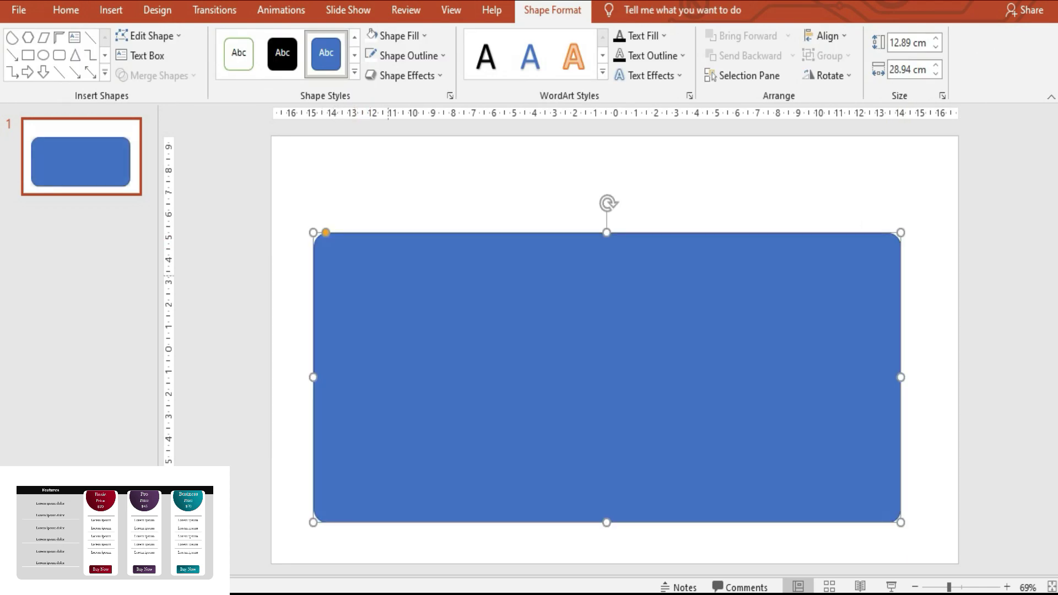
Duplicate the panel into a thin dark navy band across its top.
{"action": "mouse_move", "coordinate": [607, 377]}
{"action": "left_mouse_down"}
{"action": "mouse_move", "coordinate": [614, 394]}
{"action": "mouse_move", "coordinate": [614, 377]}
{"action": "left_mouse_up"}
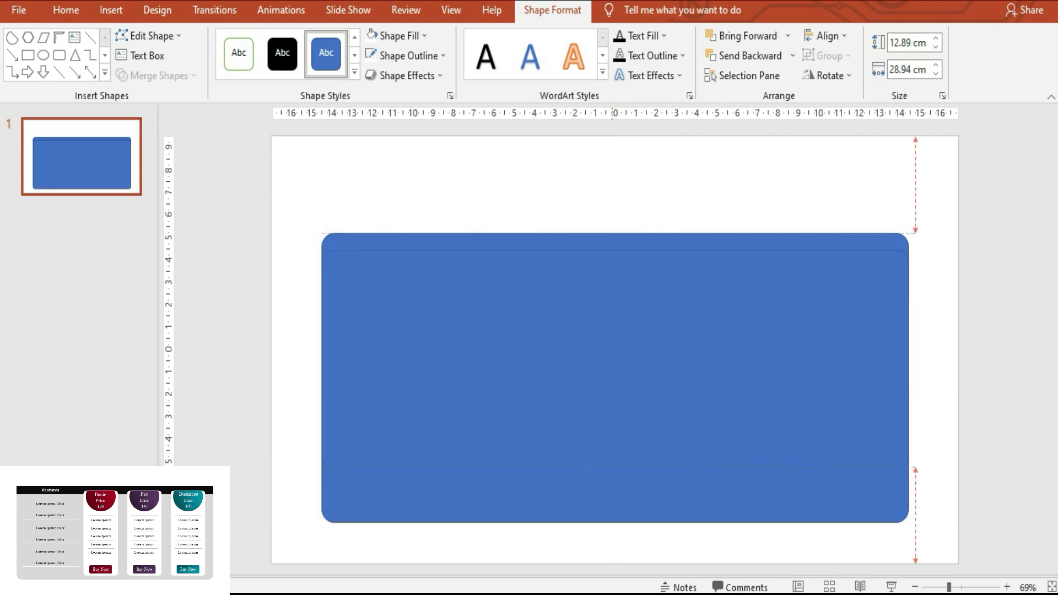
{"action": "left_click", "coordinate": [606, 259]}
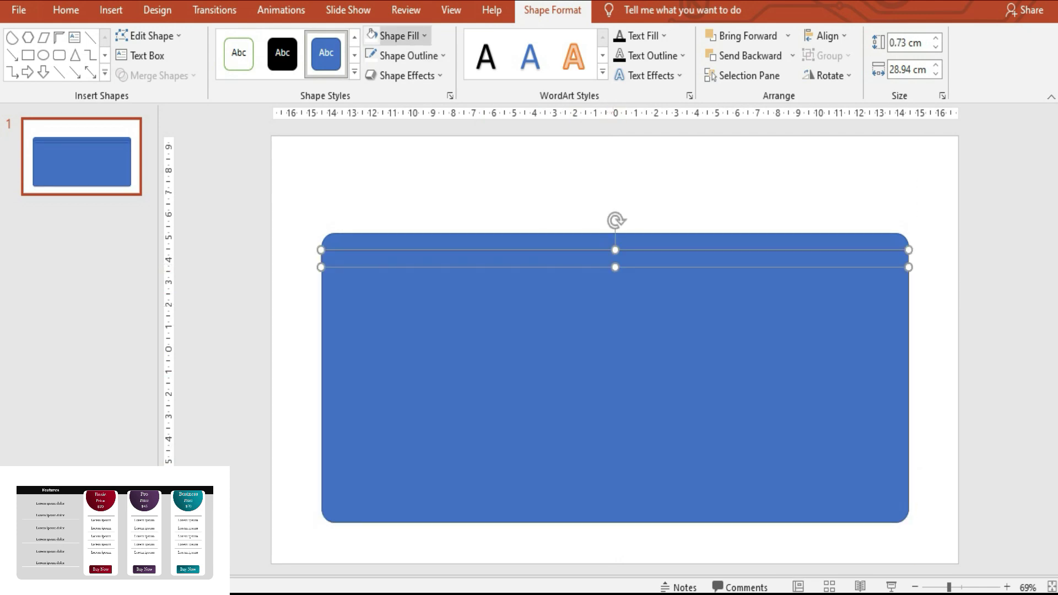
{"action": "left_click", "coordinate": [400, 35]}
{"action": "left_click", "coordinate": [424, 124]}
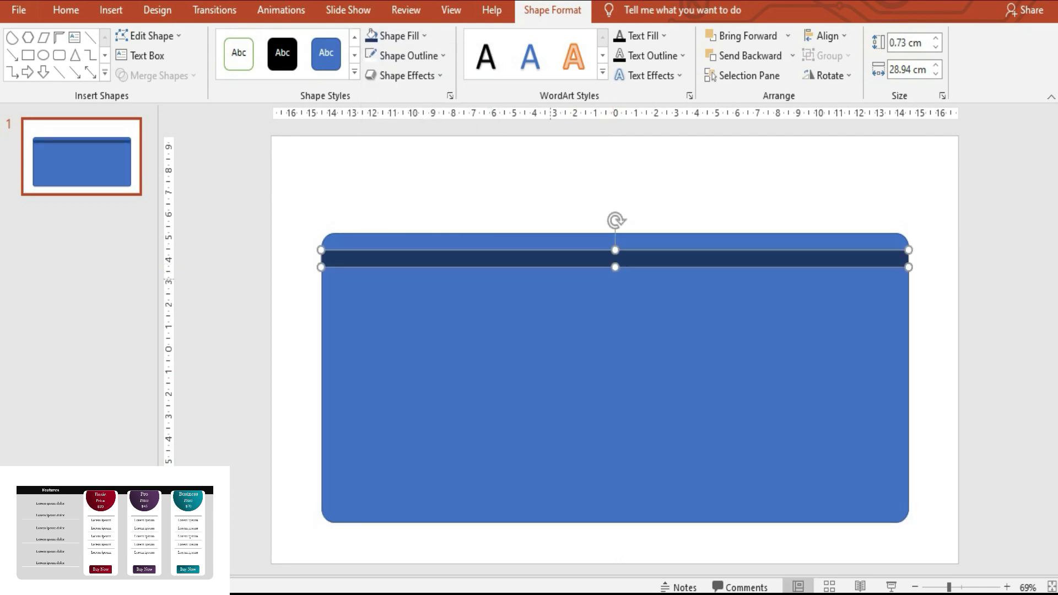
{"action": "mouse_move", "coordinate": [615, 266]}
{"action": "left_mouse_down"}
{"action": "mouse_move", "coordinate": [615, 279]}
{"action": "mouse_move", "coordinate": [636, 247]}
{"action": "left_mouse_up"}
Remove the outlines from both the panel and the navy band.
{"action": "key", "text": "ctrl+a"}
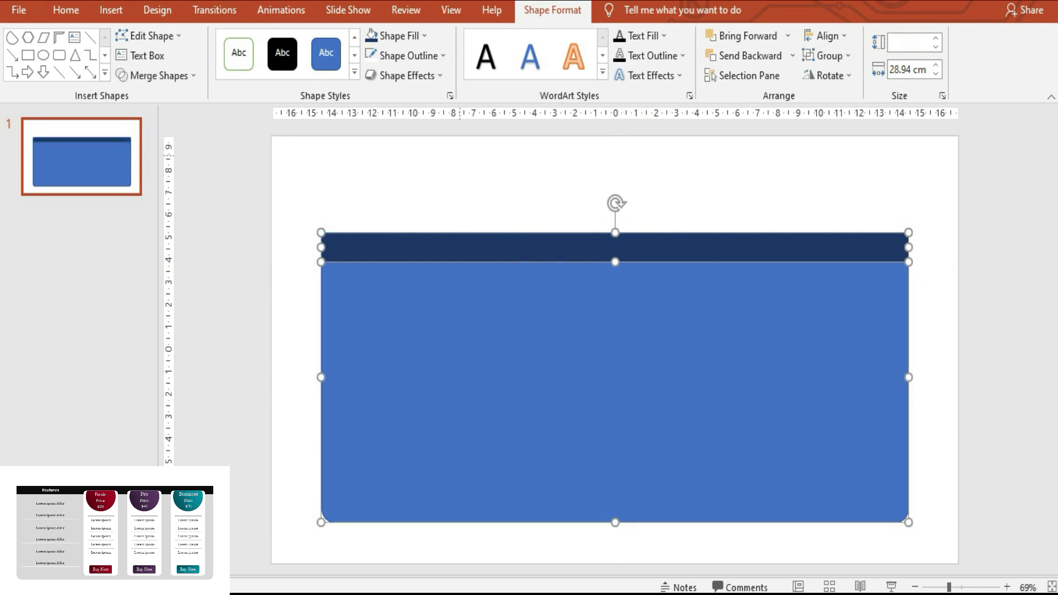
{"action": "left_click", "coordinate": [405, 55]}
{"action": "left_click", "coordinate": [411, 205]}
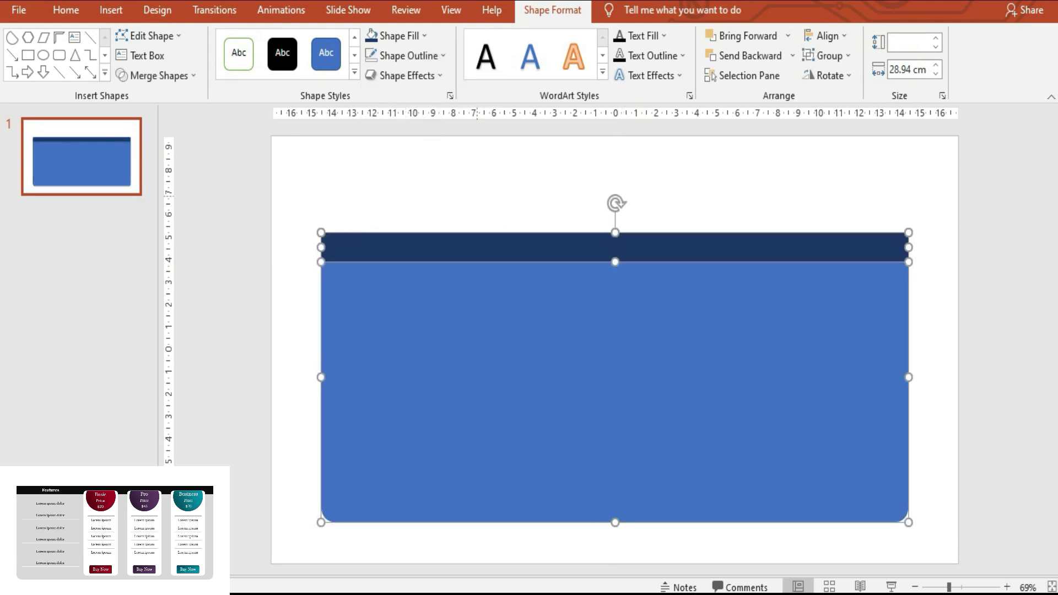
{"action": "key", "text": "Escape"}
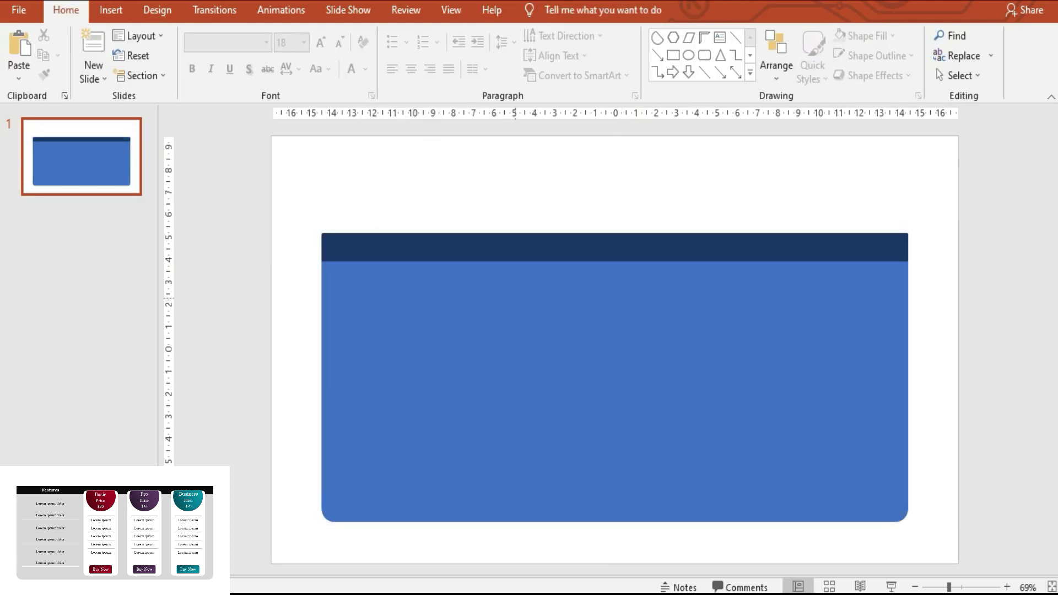
Draw a tall rounded column on the panel, lengthen the panel, and align the column's top with the band.
{"action": "left_click", "coordinate": [705, 55]}
{"action": "mouse_move", "coordinate": [587, 248]}
{"action": "left_mouse_down"}
{"action": "mouse_move", "coordinate": [674, 505]}
{"action": "mouse_move", "coordinate": [717, 486]}
{"action": "mouse_move", "coordinate": [690, 503]}
{"action": "left_mouse_up"}
{"action": "key", "text": "Tab"}
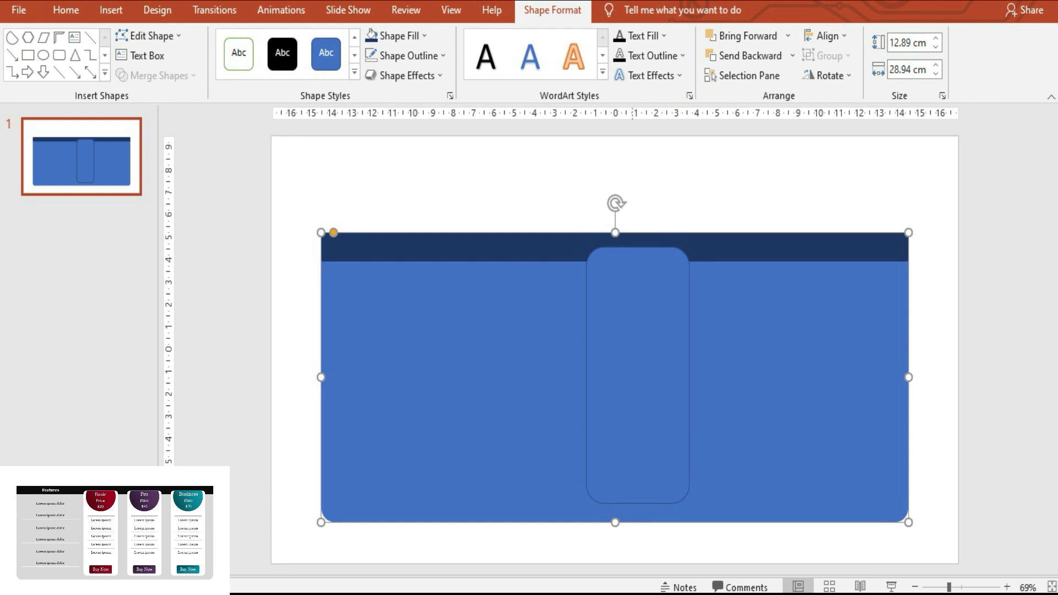
{"action": "left_click_drag", "start_coordinate": [615, 522], "coordinate": [615, 543]}
{"action": "key", "text": "Tab"}
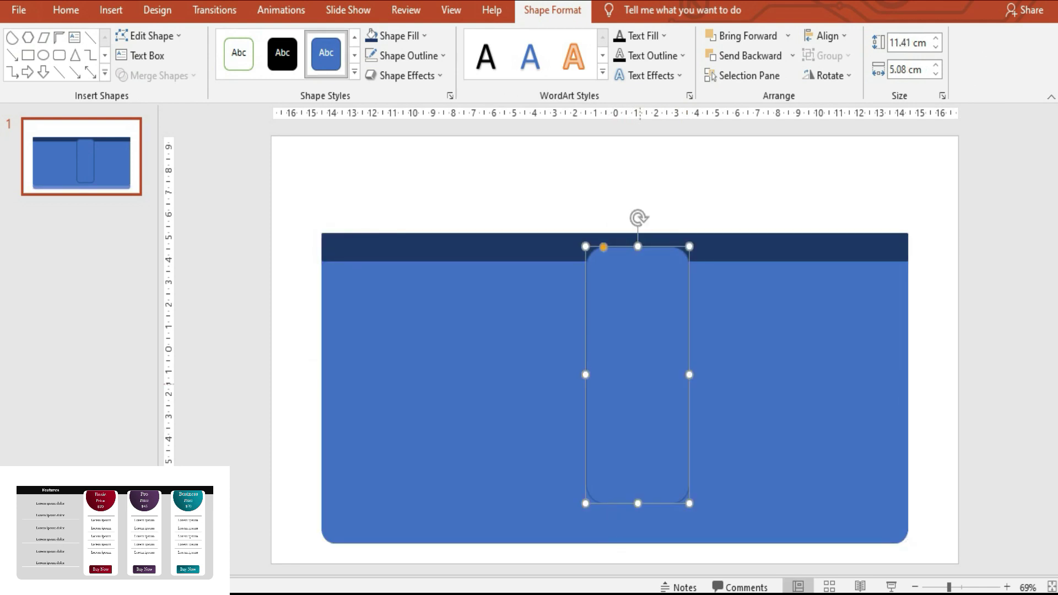
{"action": "left_click_drag", "start_coordinate": [637, 374], "coordinate": [637, 394]}
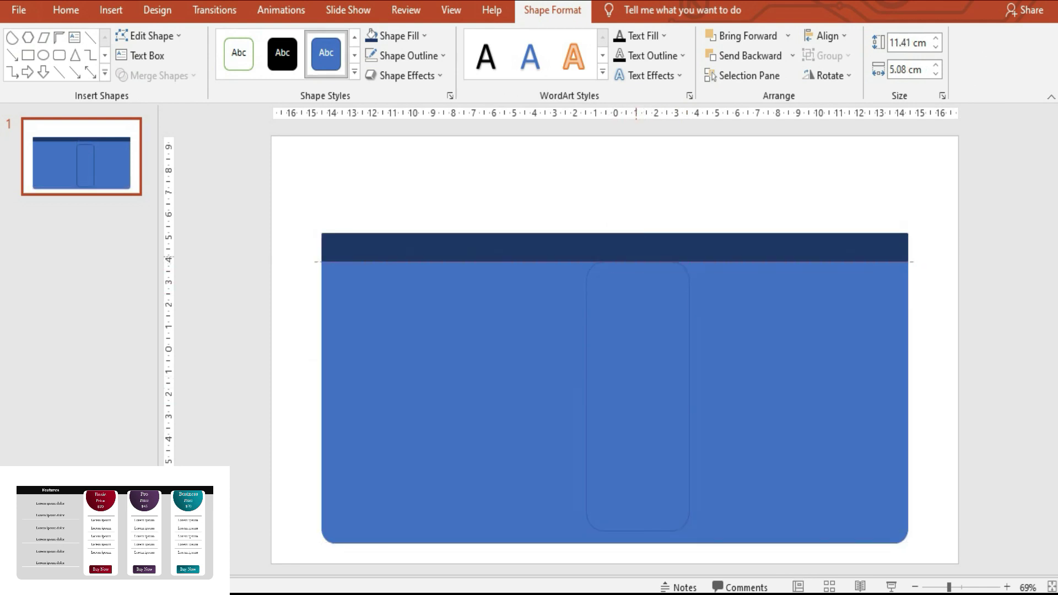
{"action": "left_click_drag", "start_coordinate": [637, 262], "coordinate": [637, 249]}
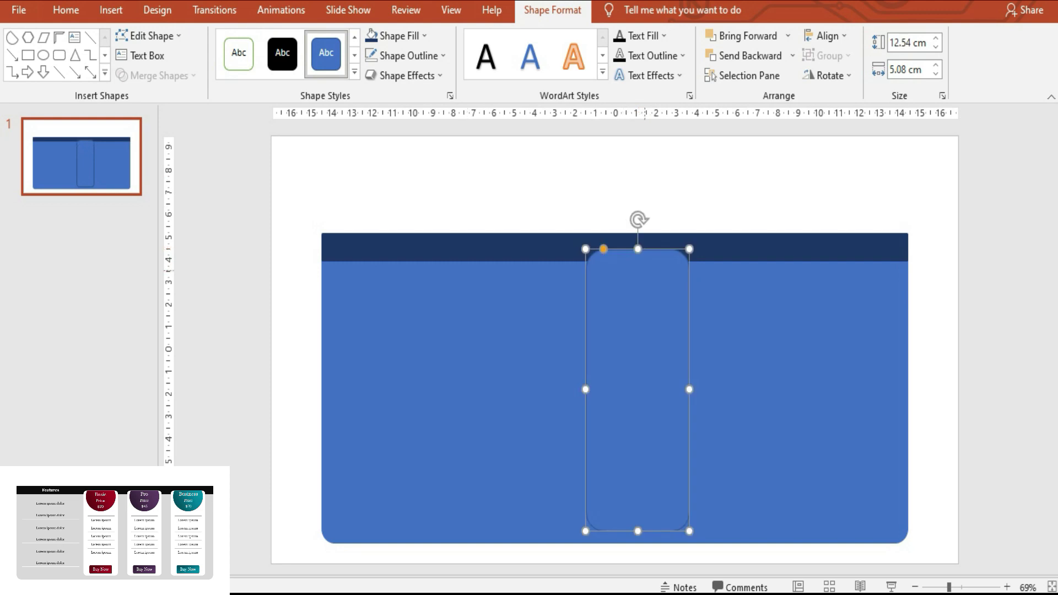
Fill the tall rounded column with white.
{"action": "key", "text": "Escape"}
{"action": "left_click", "coordinate": [637, 358]}
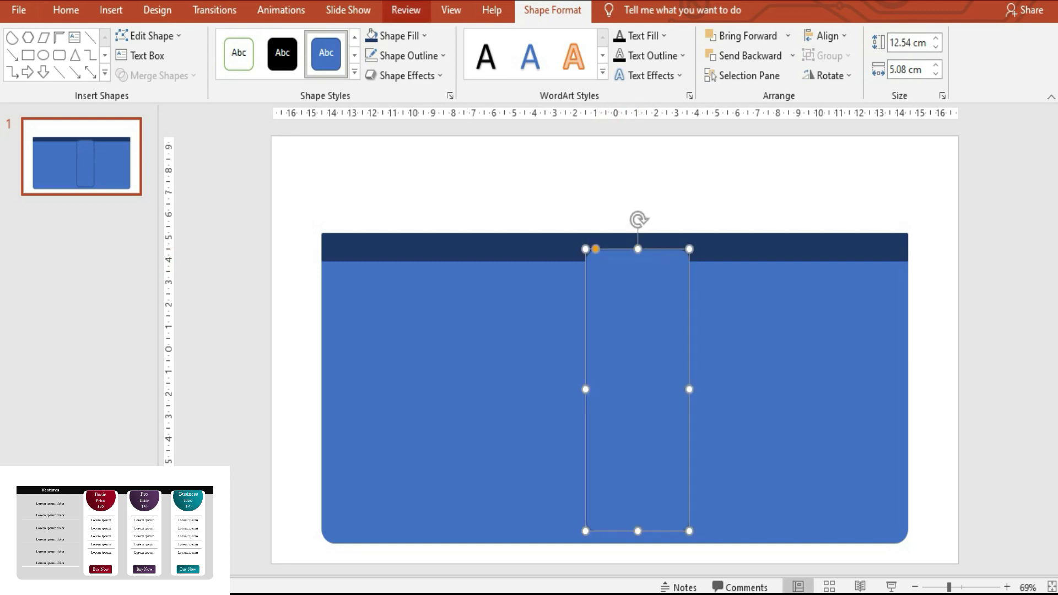
{"action": "left_click", "coordinate": [399, 36]}
{"action": "left_click", "coordinate": [371, 74]}
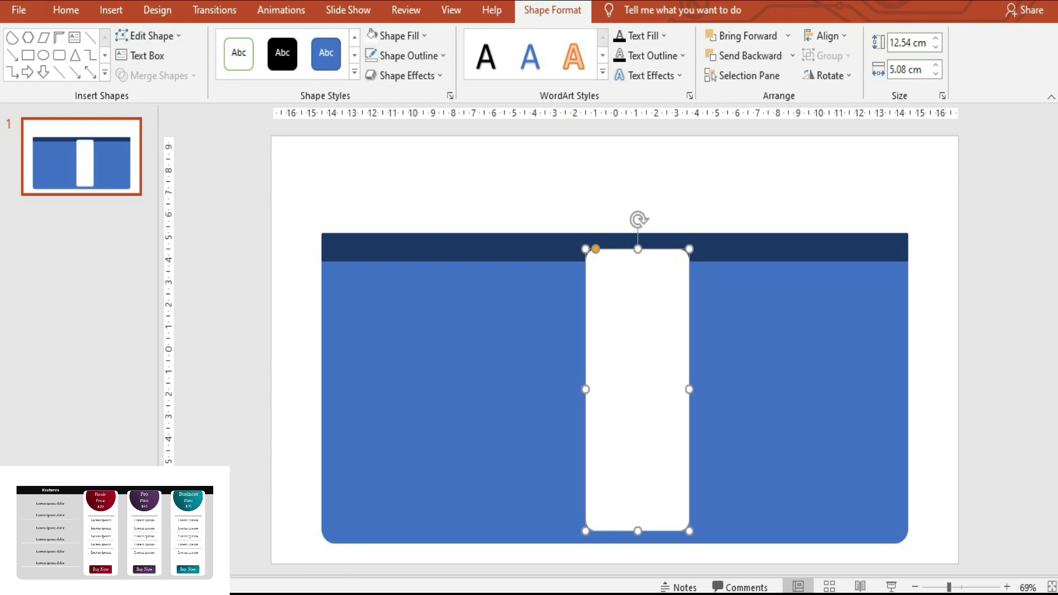
{"action": "left_click", "coordinate": [105, 72]}
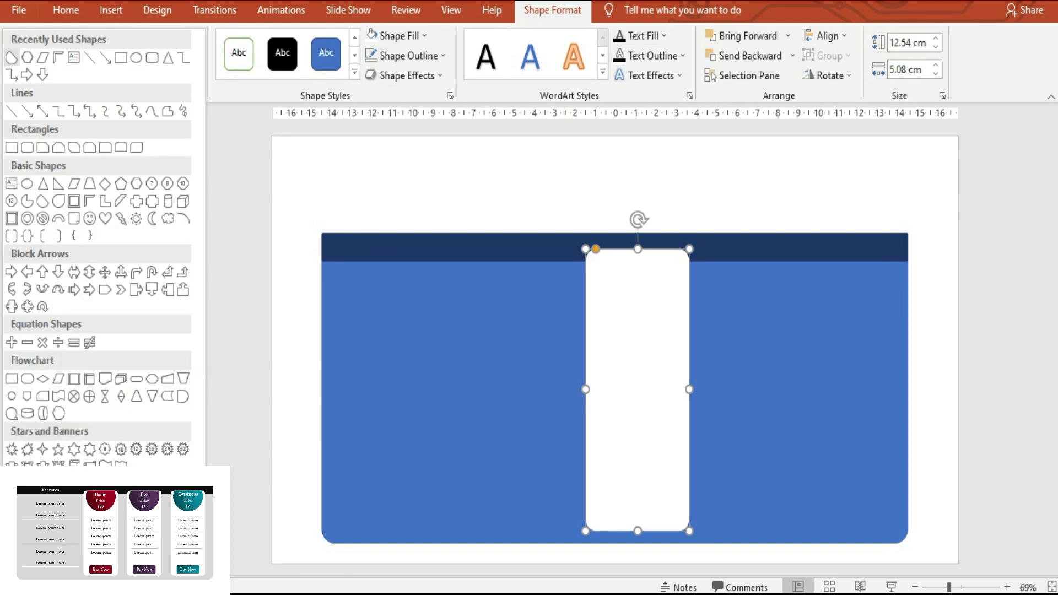
Insert a chord shaped into a half circle and turn it flat side up over the column.
{"action": "left_click", "coordinate": [11, 58]}
{"action": "left_click", "coordinate": [527, 197]}
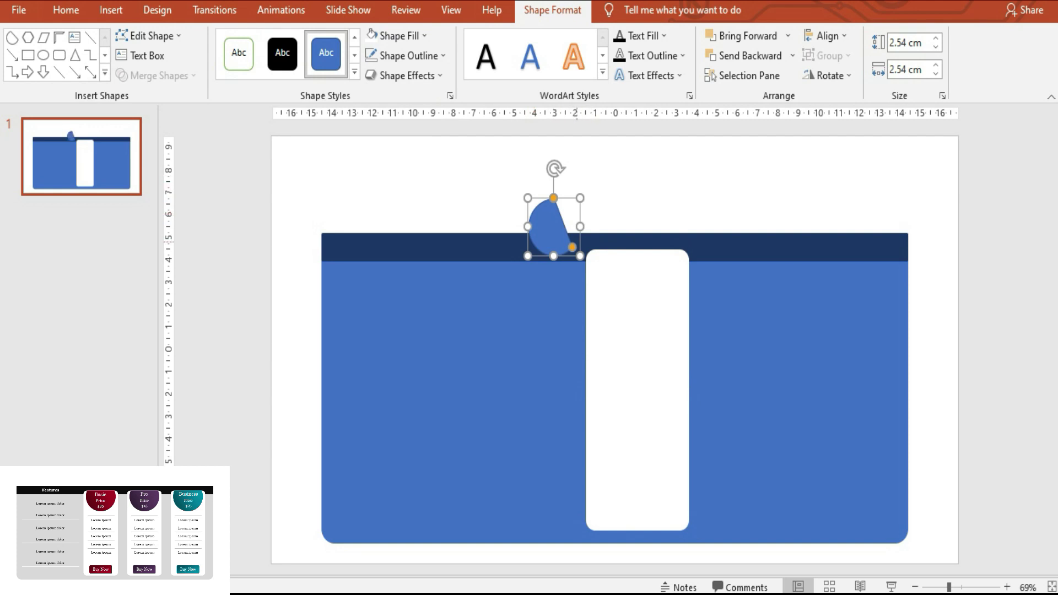
{"action": "left_click_drag", "start_coordinate": [554, 197], "coordinate": [513, 190]}
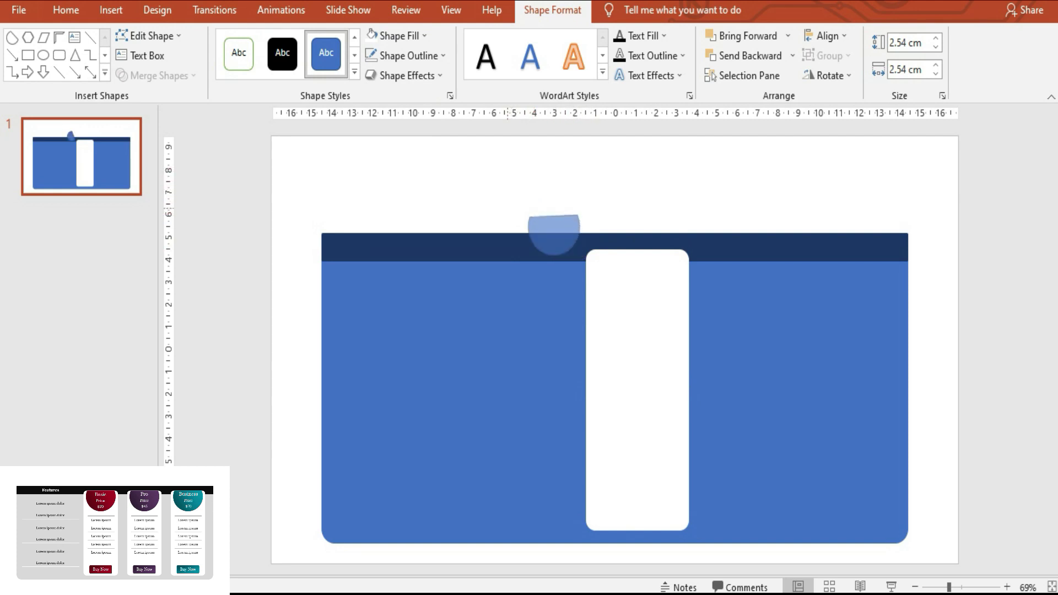
{"action": "mouse_move", "coordinate": [554, 232]}
{"action": "left_mouse_down"}
{"action": "mouse_move", "coordinate": [649, 193]}
{"action": "mouse_move", "coordinate": [637, 200]}
{"action": "mouse_move", "coordinate": [672, 249]}
{"action": "left_mouse_up"}
{"action": "left_click_drag", "start_coordinate": [637, 200], "coordinate": [632, 274]}
{"action": "left_click_drag", "start_coordinate": [632, 232], "coordinate": [575, 236]}
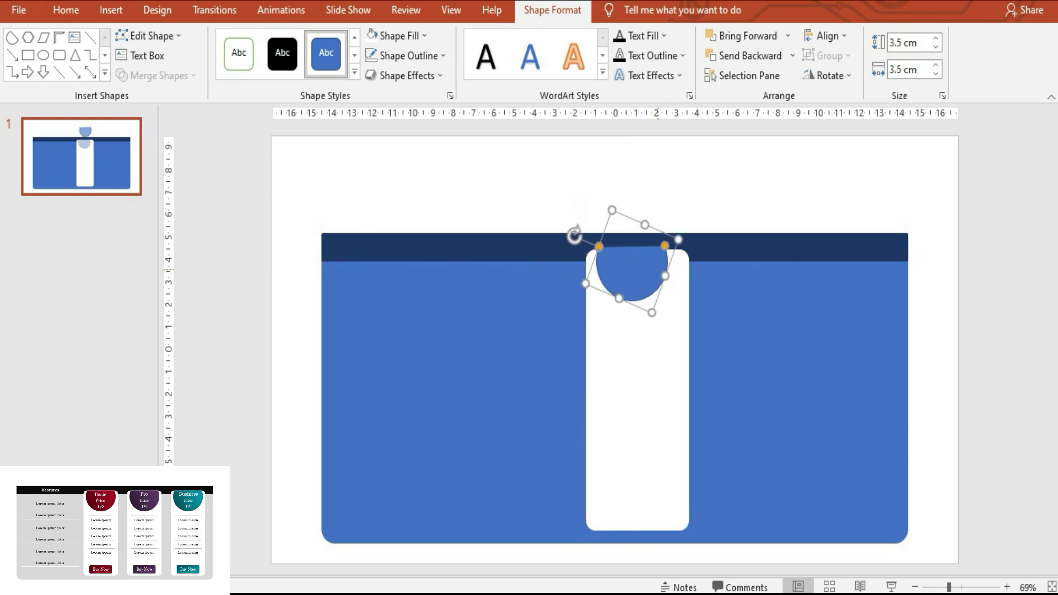
Resize the semicircle to 4.39 cm, centre it on the column's top, and level it.
{"action": "left_click_drag", "start_coordinate": [678, 239], "coordinate": [692, 240]}
{"action": "left_click_drag", "start_coordinate": [565, 231], "coordinate": [638, 198]}
{"action": "left_click_drag", "start_coordinate": [637, 275], "coordinate": [638, 281]}
{"action": "left_click", "coordinate": [637, 341], "text": "shift"}
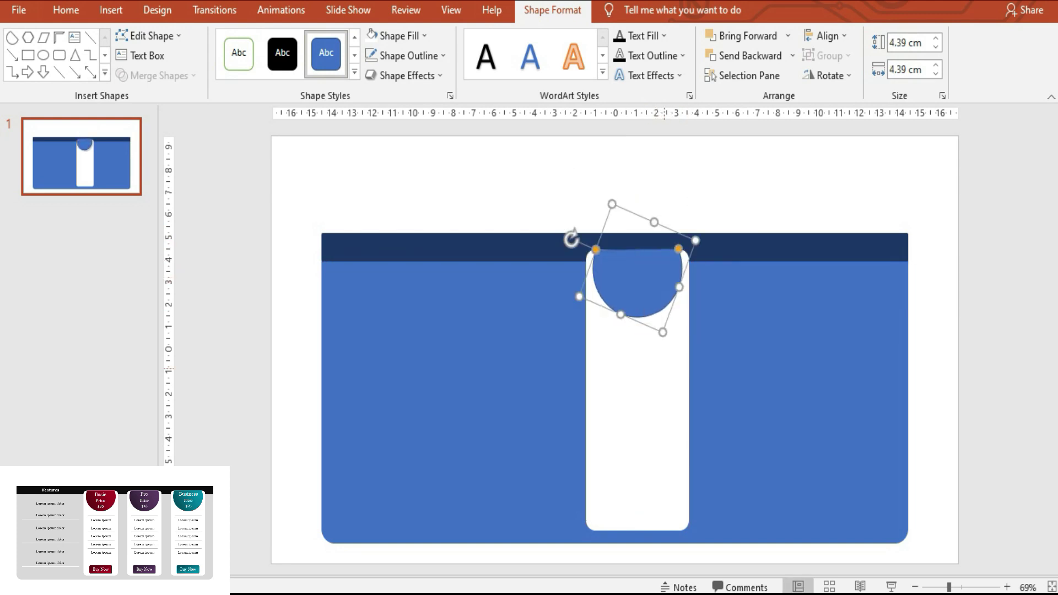
{"action": "key", "text": "Escape"}
{"action": "left_click", "coordinate": [638, 281]}
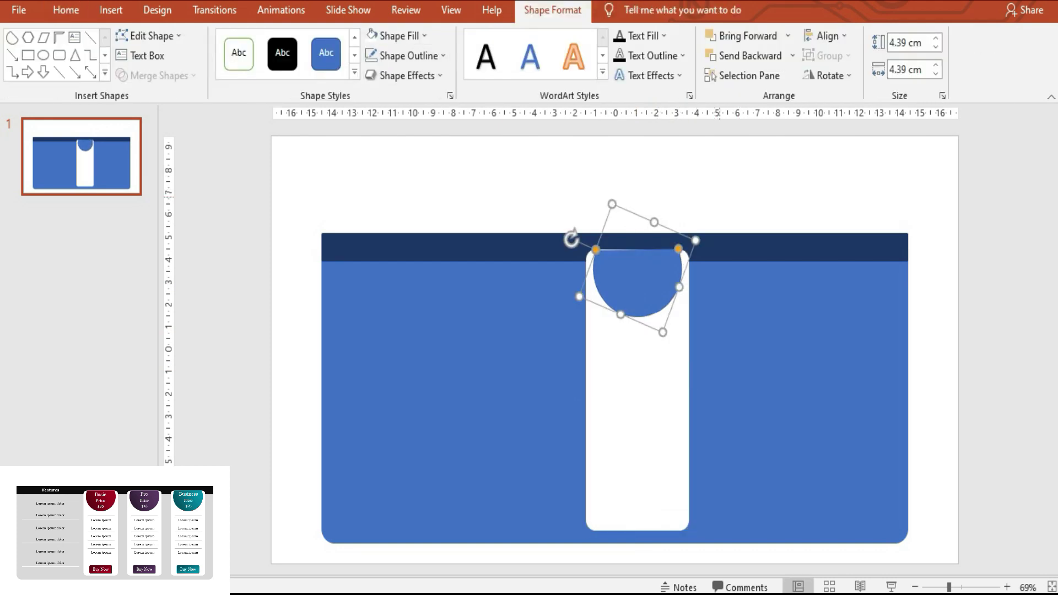
{"action": "left_click_drag", "start_coordinate": [571, 238], "coordinate": [574, 237]}
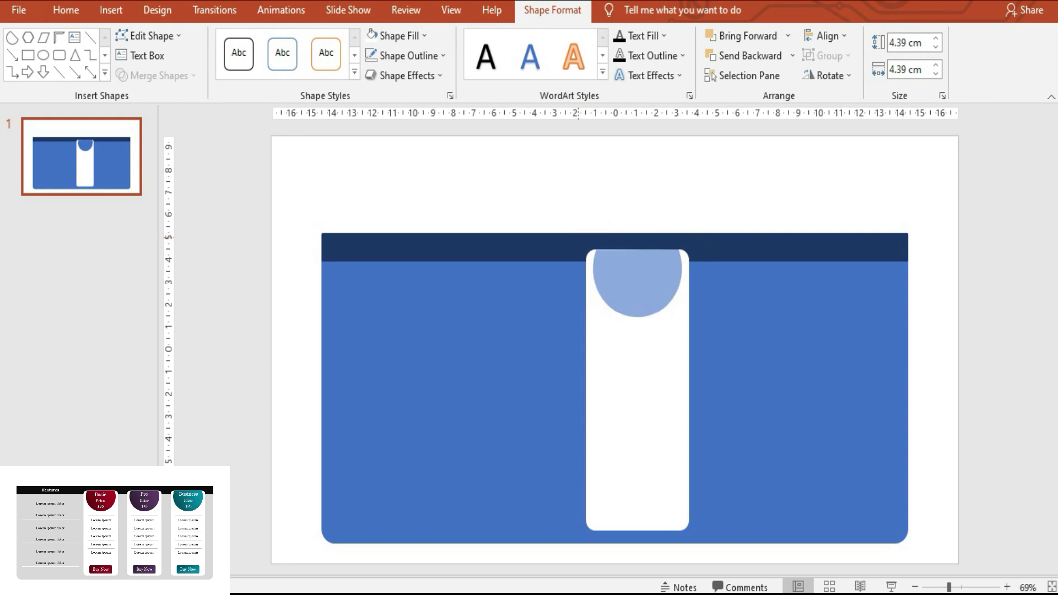
{"action": "left_click_drag", "start_coordinate": [575, 237], "coordinate": [570, 236]}
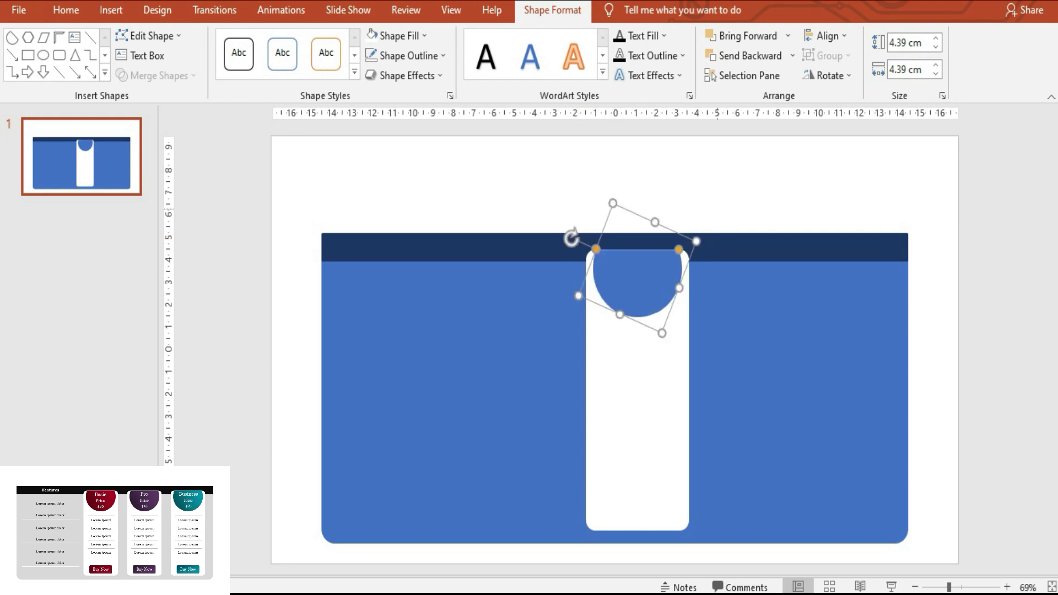
{"action": "key", "text": "Escape"}
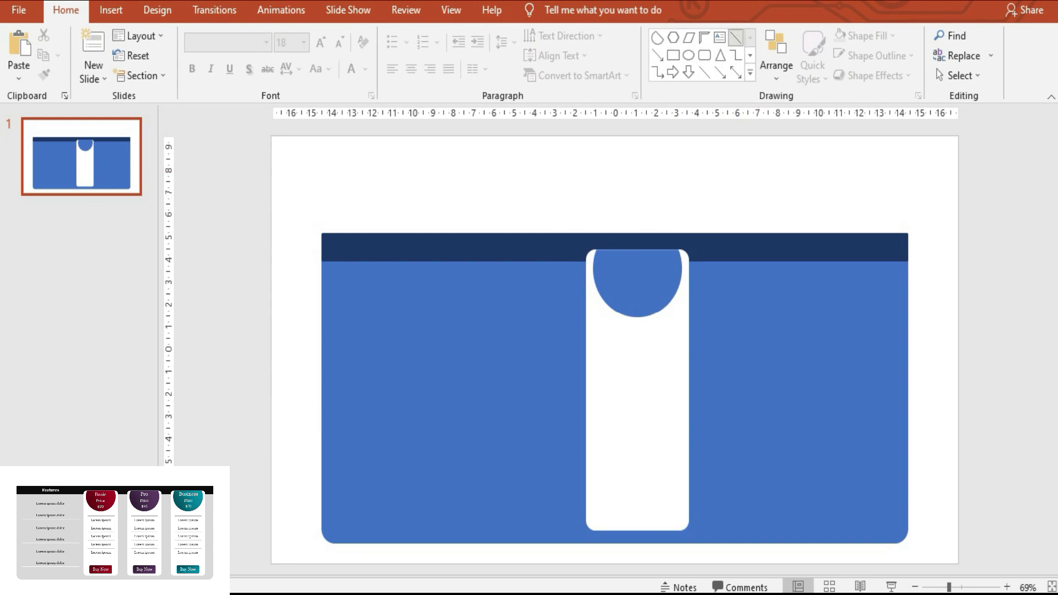
Add a divider line and a small blue button at the bottom of the white column.
{"action": "left_click", "coordinate": [736, 37]}
{"action": "mouse_move", "coordinate": [598, 332]}
{"action": "left_mouse_down"}
{"action": "mouse_move", "coordinate": [679, 333]}
{"action": "mouse_move", "coordinate": [657, 357]}
{"action": "mouse_move", "coordinate": [652, 409]}
{"action": "left_mouse_up"}
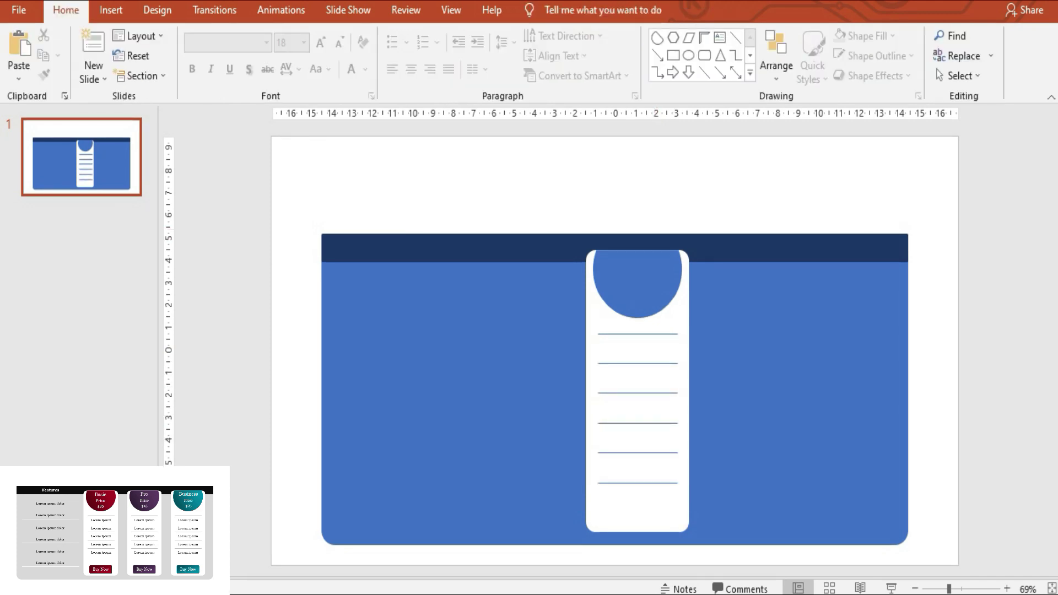
{"action": "left_click", "coordinate": [683, 188]}
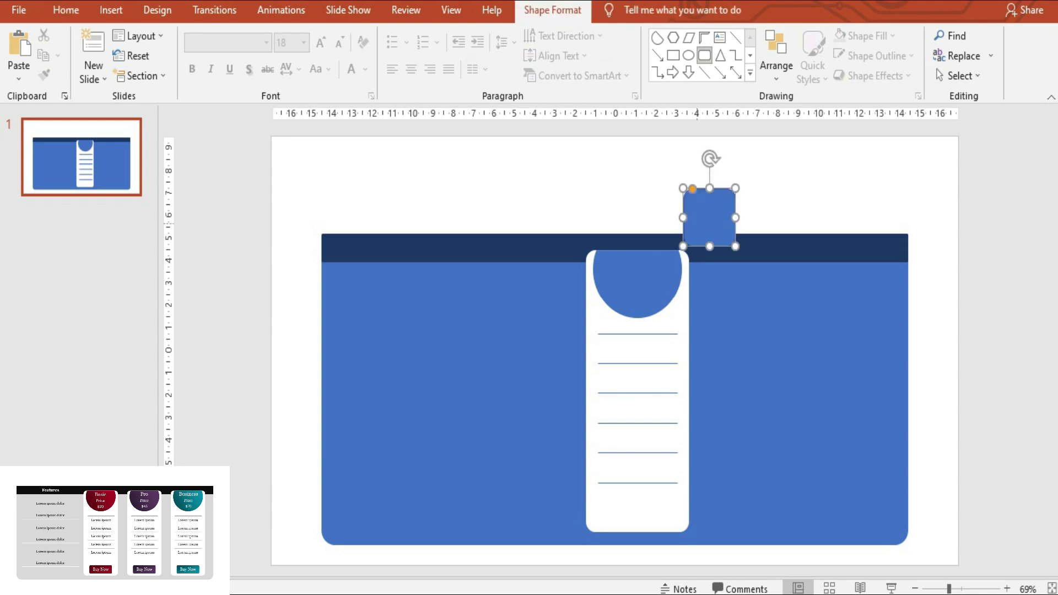
{"action": "mouse_move", "coordinate": [709, 242]}
{"action": "left_mouse_down"}
{"action": "mouse_move", "coordinate": [710, 221]}
{"action": "mouse_move", "coordinate": [758, 204]}
{"action": "left_mouse_up"}
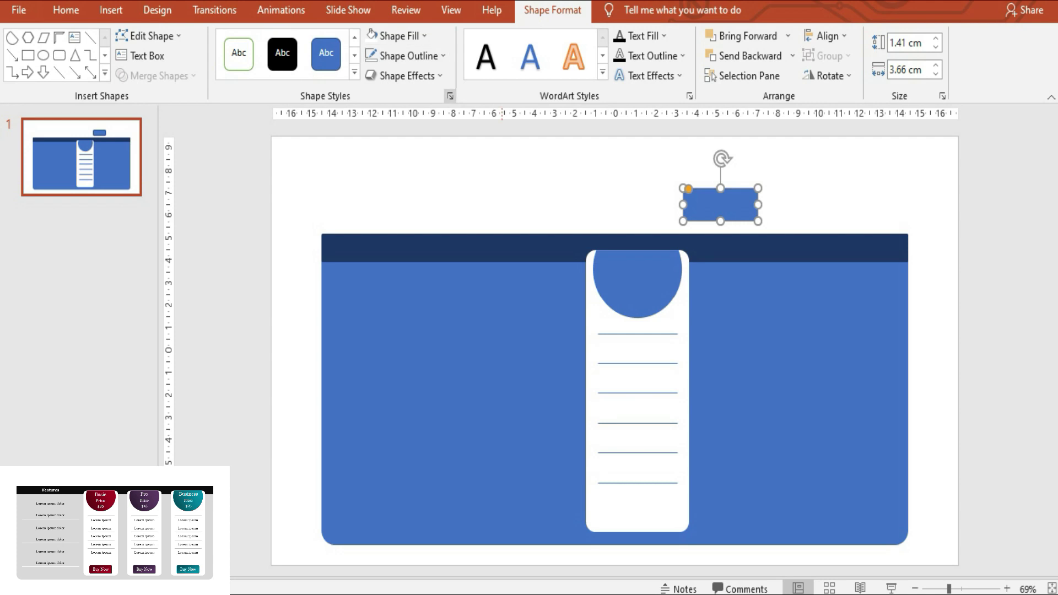
{"action": "left_click_drag", "start_coordinate": [720, 204], "coordinate": [640, 511]}
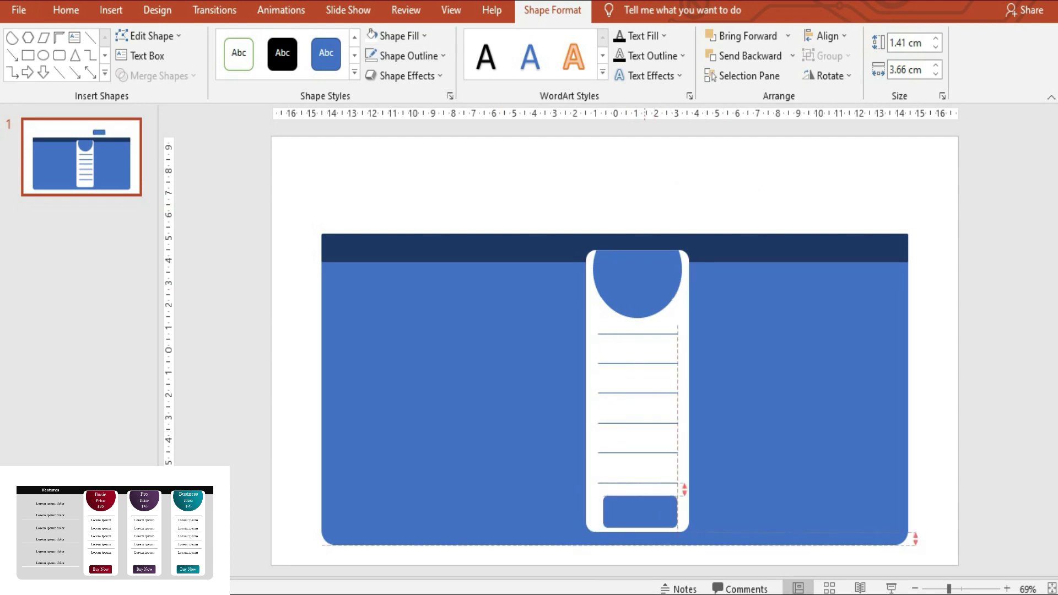
{"action": "left_click", "coordinate": [597, 177]}
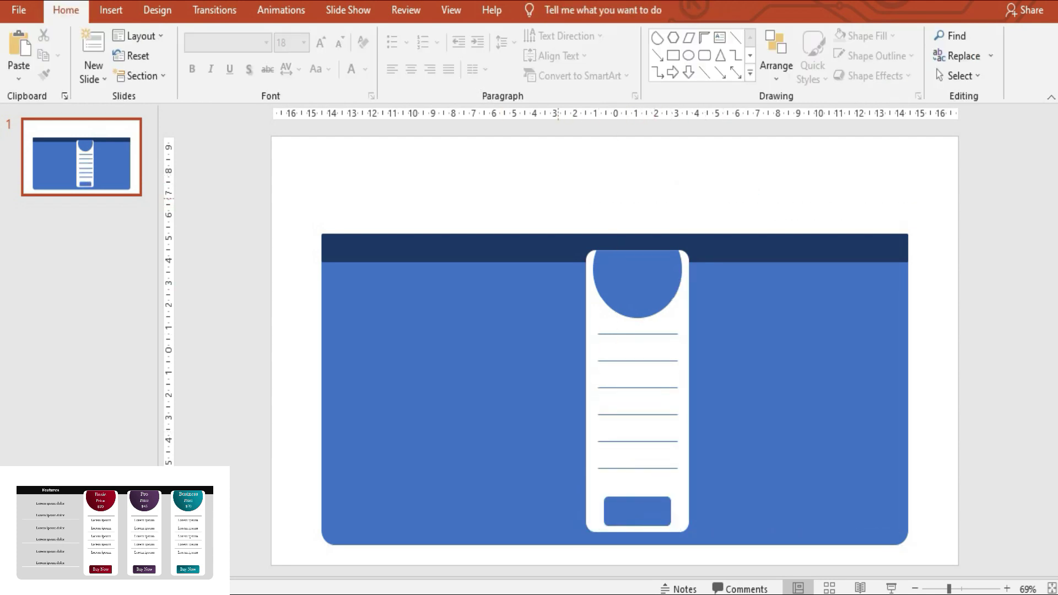
Select all the column's pieces and group them, then undo the grouping.
{"action": "left_click_drag", "start_coordinate": [554, 211], "coordinate": [724, 536]}
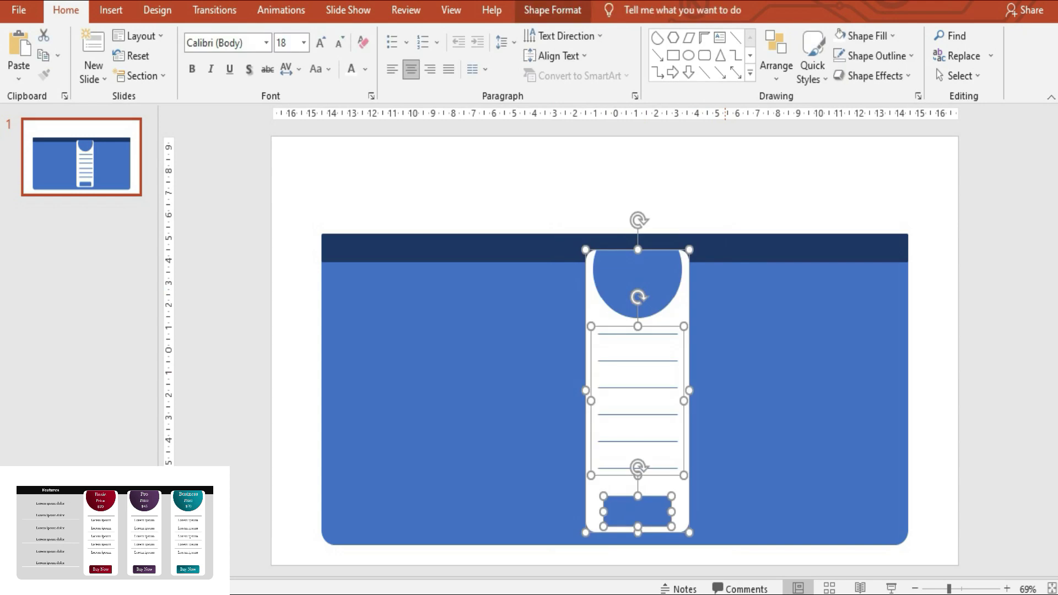
{"action": "key", "text": "ctrl+g"}
{"action": "key", "text": "ctrl+z"}
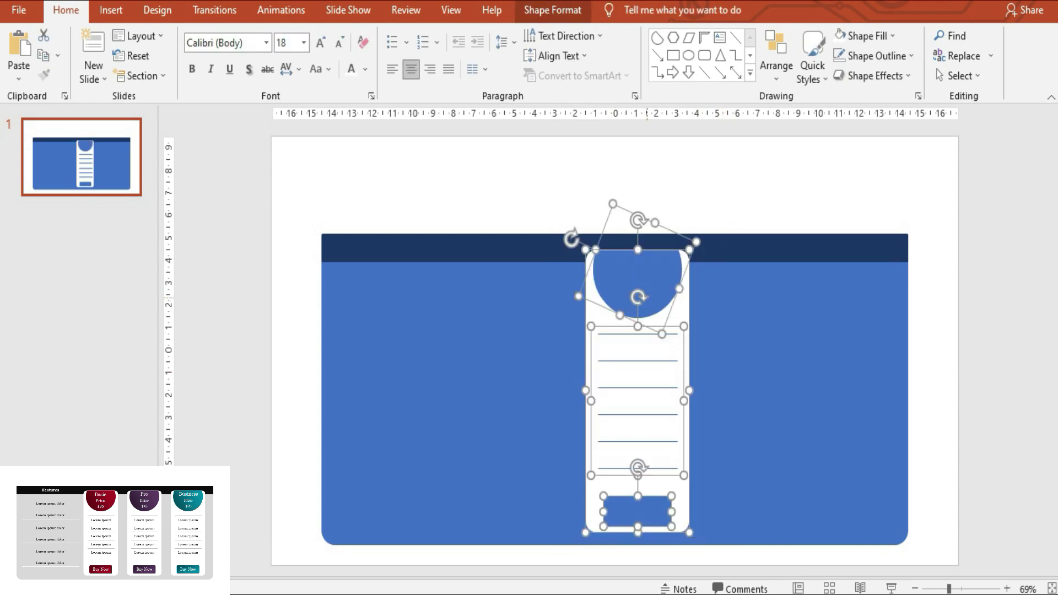
Group the plan card and copy it rightward into three evenly spaced cards.
{"action": "key", "text": "ctrl+g"}
{"action": "left_click_drag", "start_coordinate": [637, 386], "coordinate": [857, 385]}
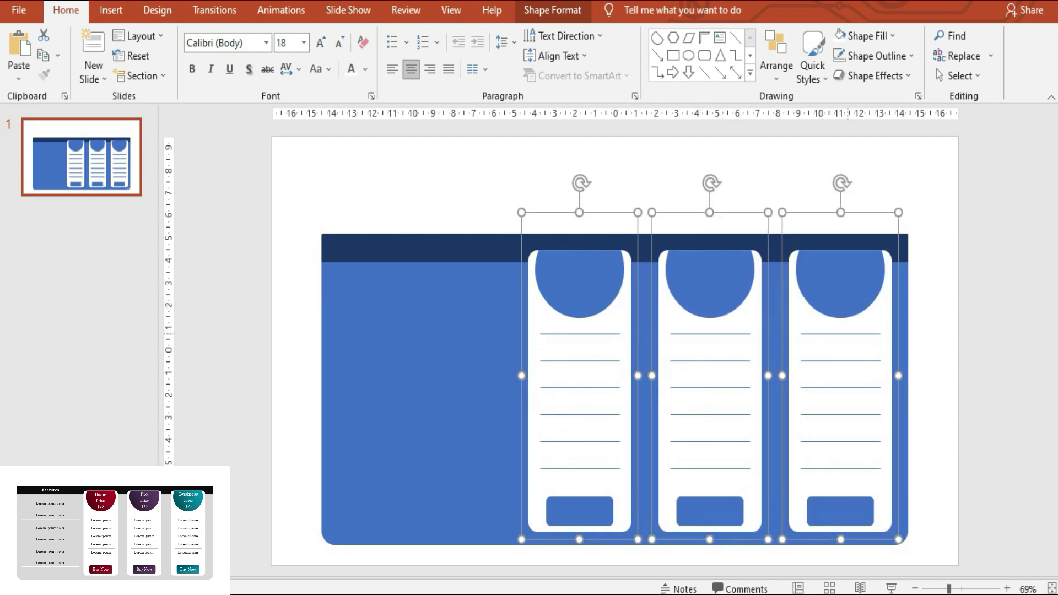
{"action": "key", "text": "Left"}
{"action": "key", "text": "Left"}
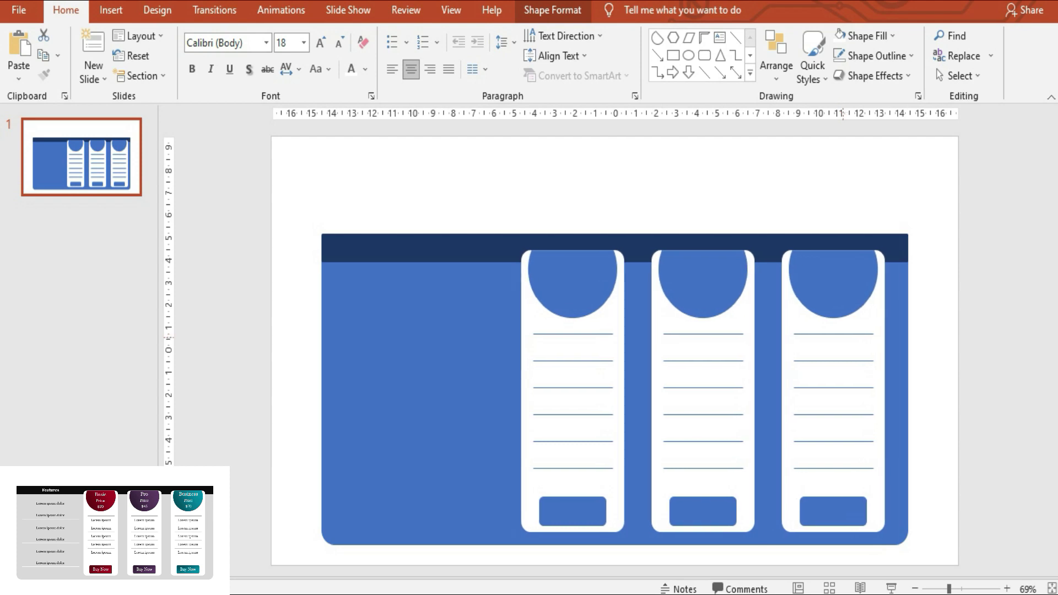
{"action": "key", "text": "Escape"}
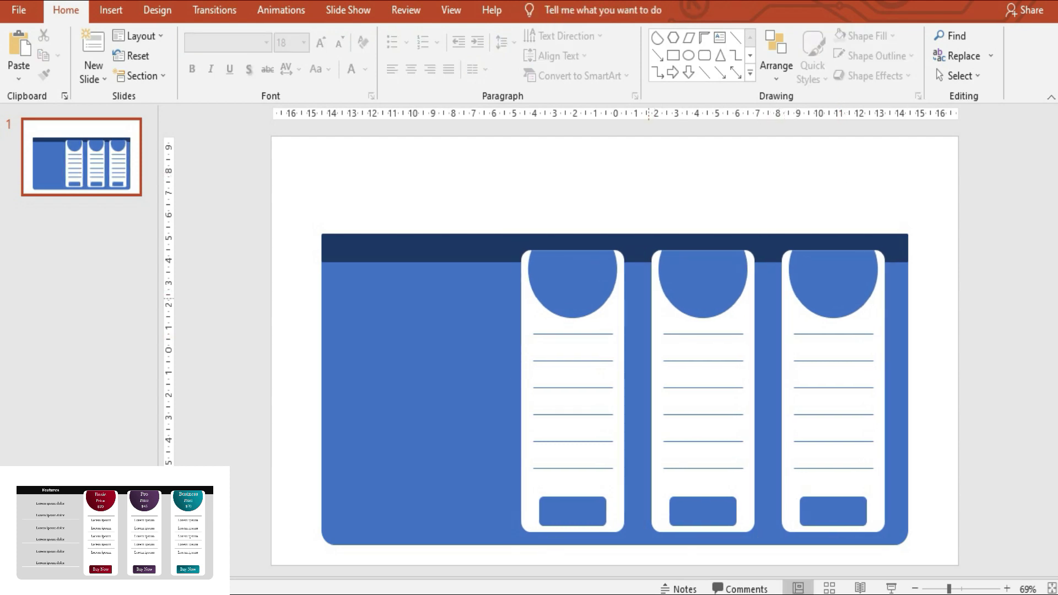
Draw a level white line on the panel's left side and copy it down as Features rows.
{"action": "left_click", "coordinate": [736, 38]}
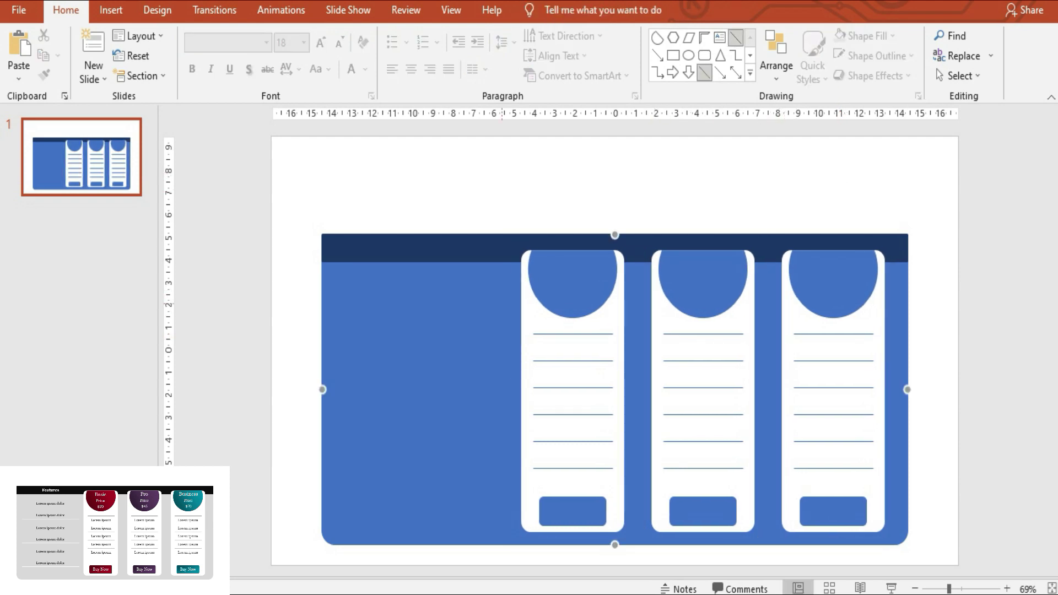
{"action": "left_click_drag", "start_coordinate": [337, 298], "coordinate": [508, 311]}
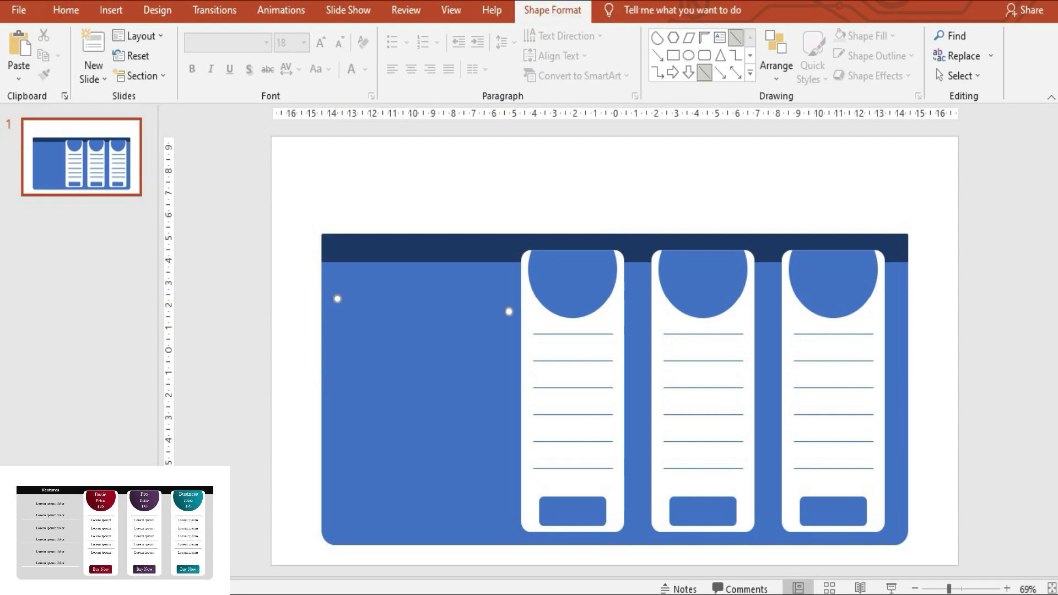
{"action": "left_click", "coordinate": [408, 56]}
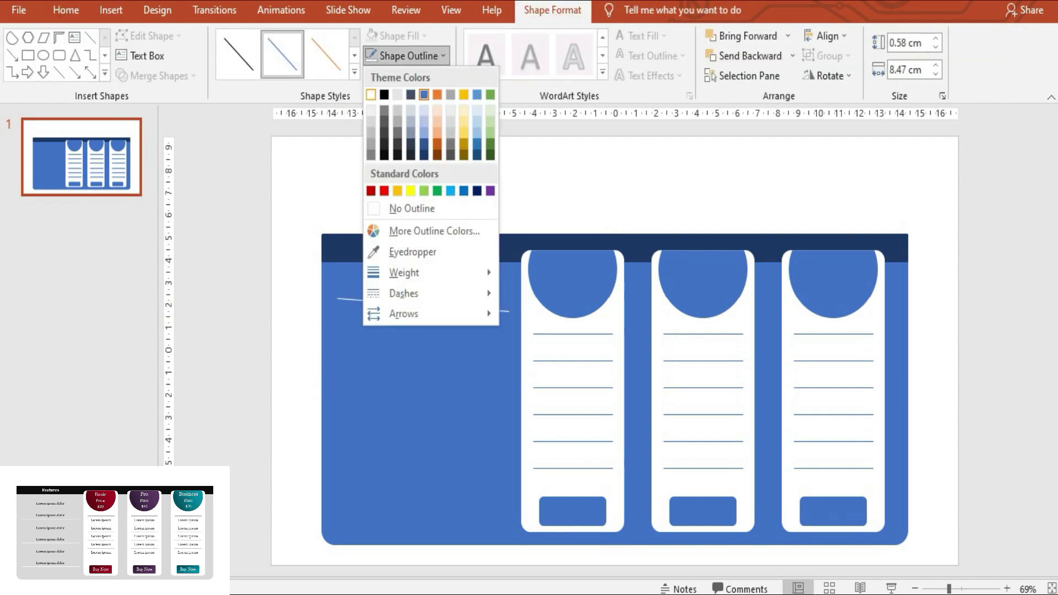
{"action": "left_click", "coordinate": [371, 94]}
{"action": "left_click_drag", "start_coordinate": [508, 311], "coordinate": [508, 299]}
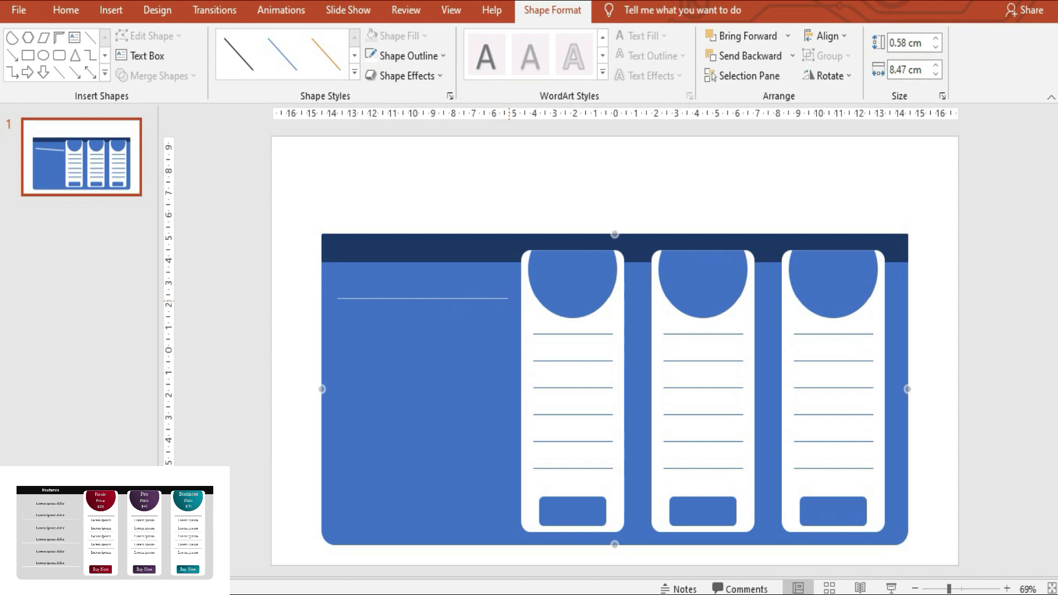
{"action": "left_click_drag", "start_coordinate": [423, 298], "coordinate": [423, 476]}
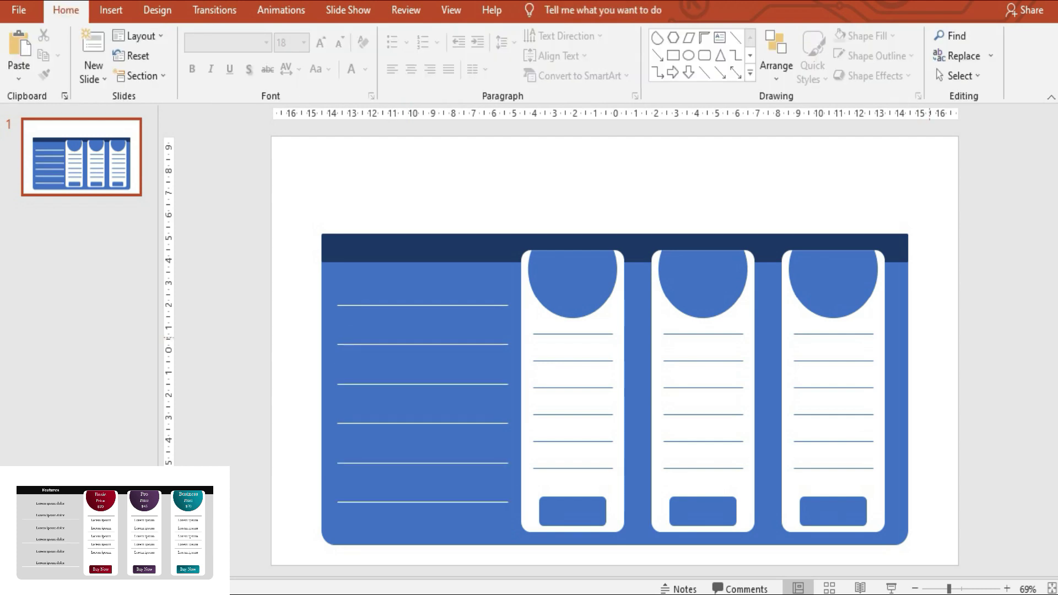
Give the first semicircle header a gradient fill running from dark blue to blue.
{"action": "right_click", "coordinate": [799, 334]}
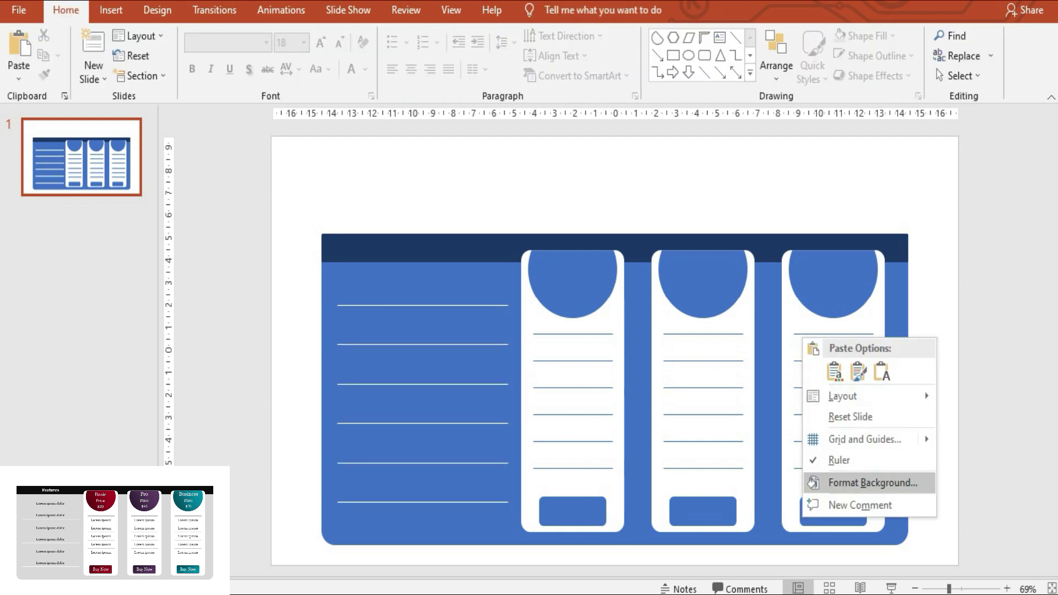
{"action": "key", "text": "Escape"}
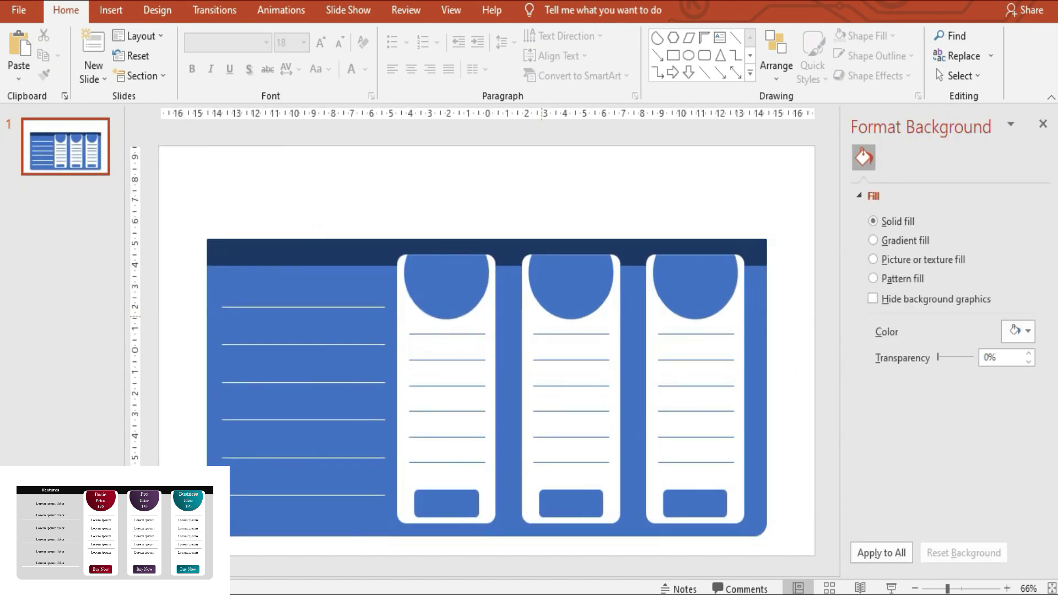
{"action": "left_click", "coordinate": [446, 386]}
{"action": "left_click", "coordinate": [443, 272]}
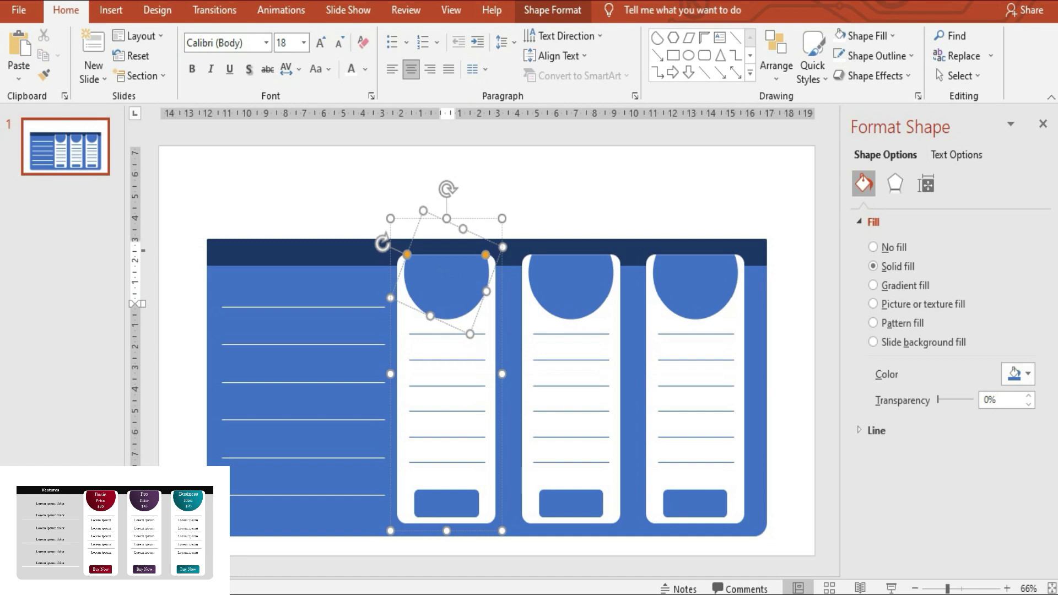
{"action": "left_click", "coordinate": [873, 285]}
{"action": "left_click", "coordinate": [889, 496]}
{"action": "left_click", "coordinate": [1027, 526]}
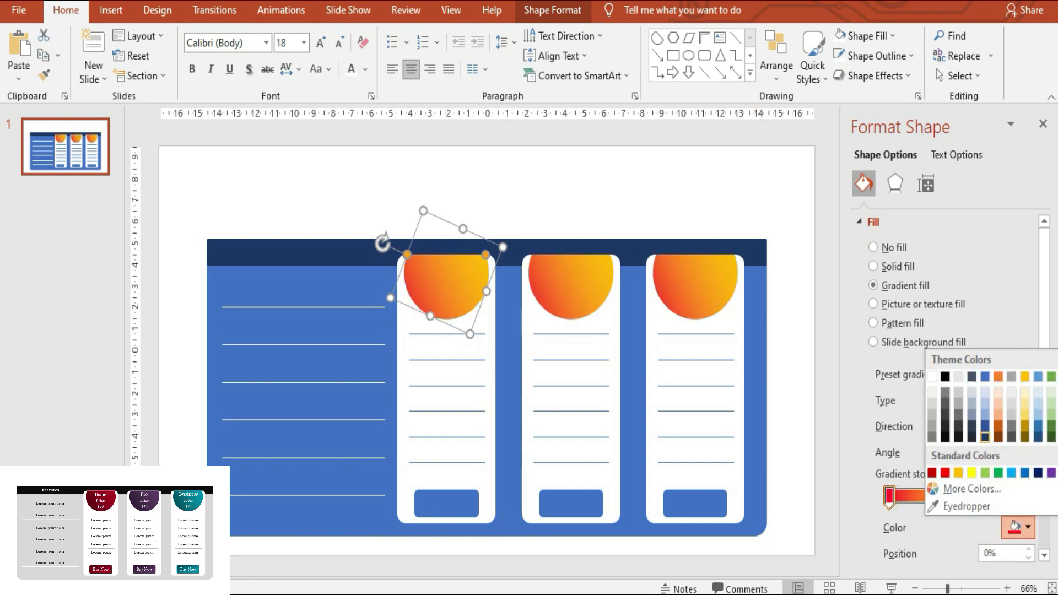
{"action": "left_click", "coordinate": [985, 436]}
{"action": "left_click", "coordinate": [1000, 496]}
{"action": "left_click", "coordinate": [1027, 527]}
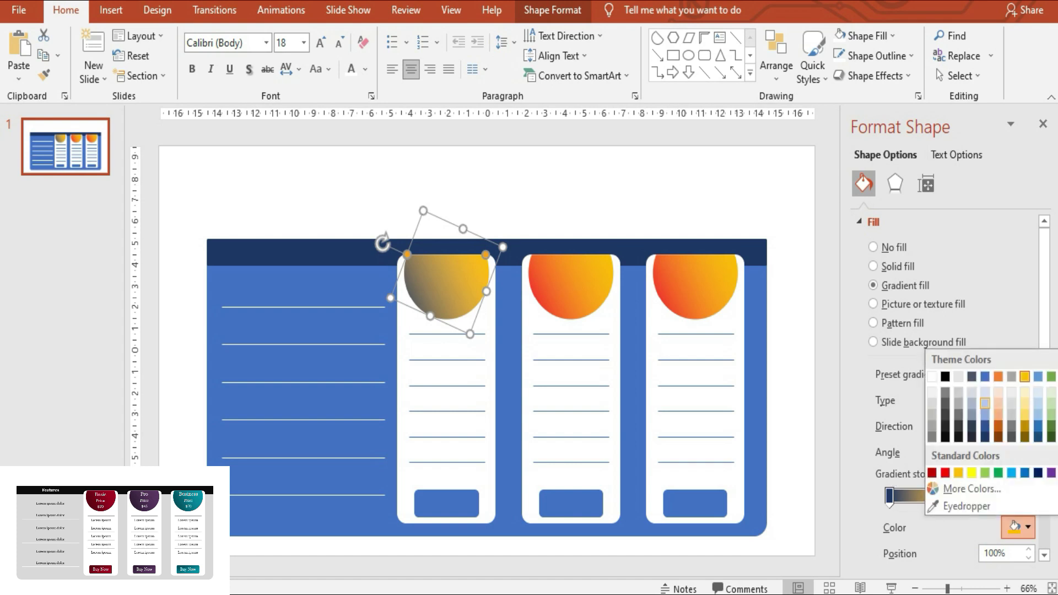
{"action": "left_click", "coordinate": [985, 376]}
Start the second header's gradient with dark orange, then re-centre the Basic price text.
{"action": "left_click", "coordinate": [570, 287]}
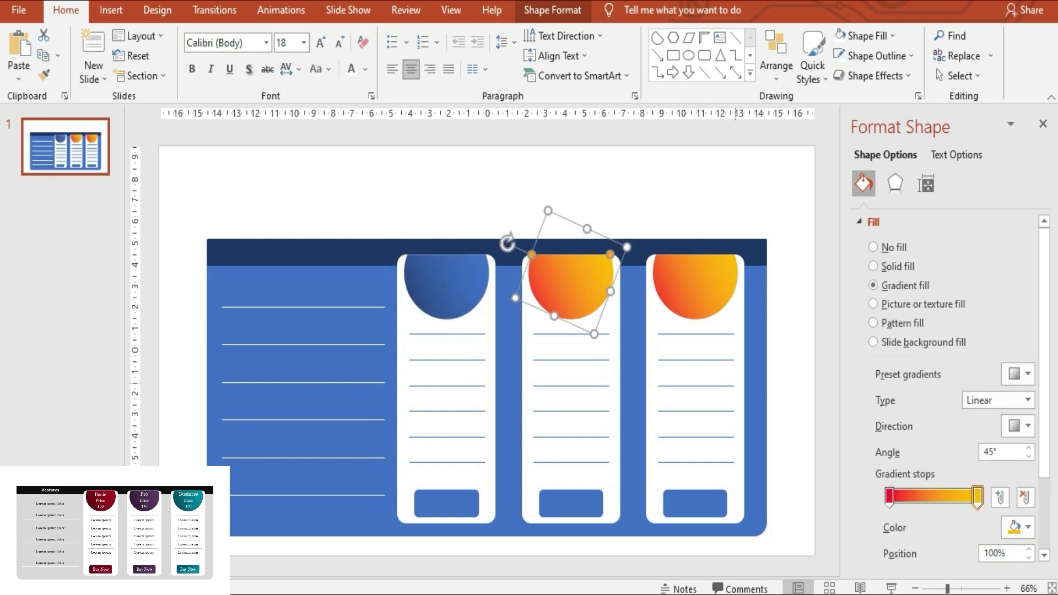
{"action": "left_click", "coordinate": [889, 496]}
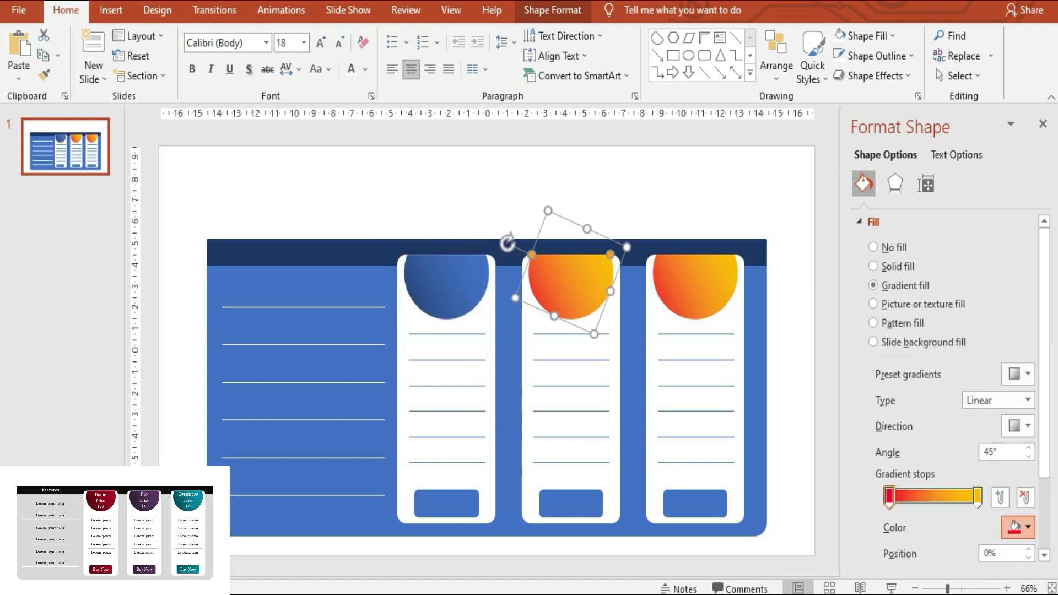
{"action": "left_click", "coordinate": [1028, 527]}
{"action": "left_click", "coordinate": [998, 436]}
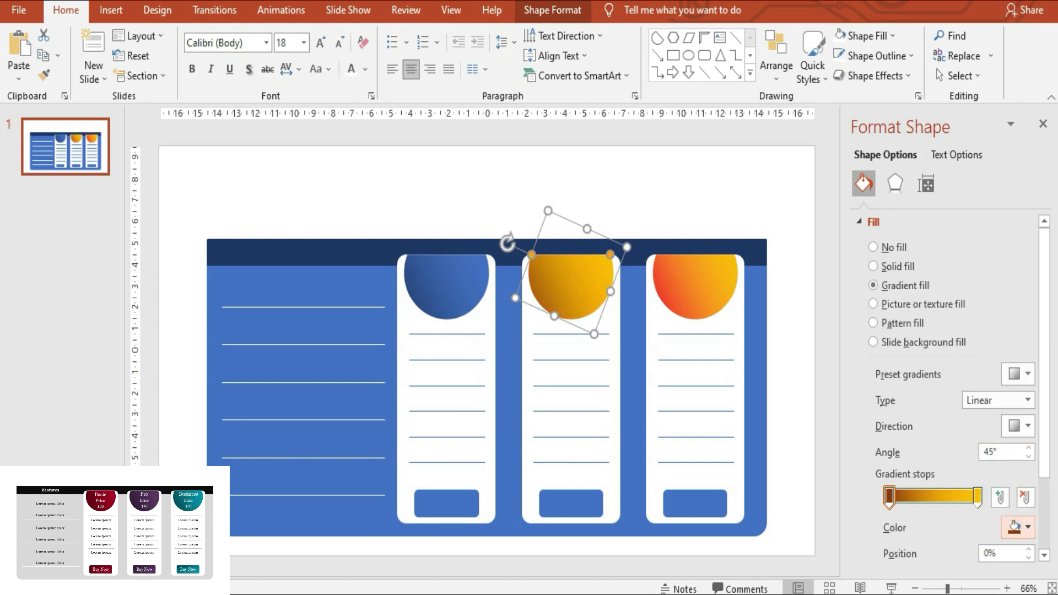
{"action": "left_click", "coordinate": [970, 496]}
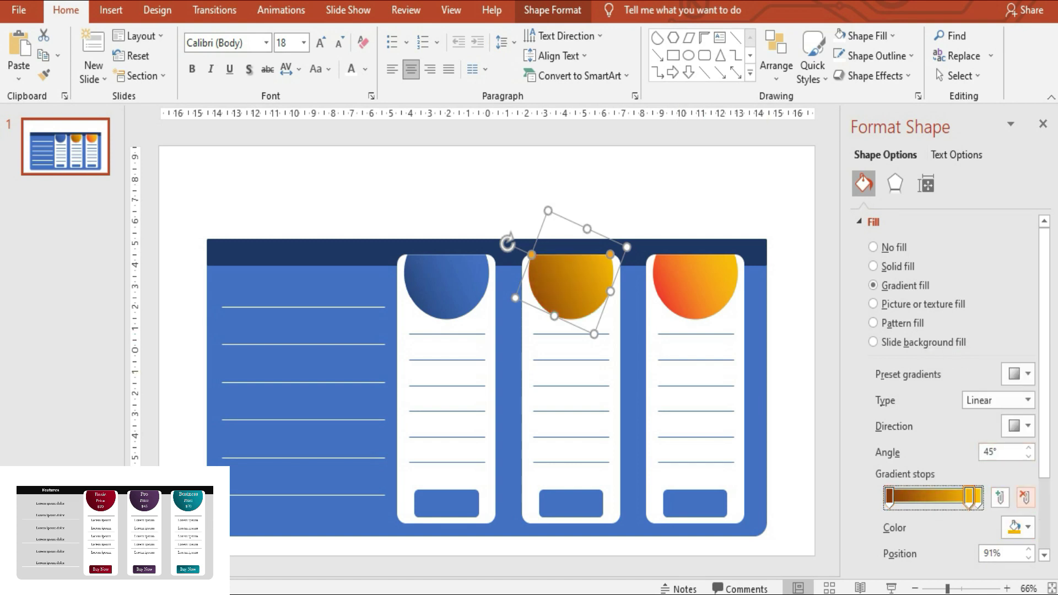
{"action": "left_click", "coordinate": [1024, 498]}
{"action": "left_click", "coordinate": [1018, 528]}
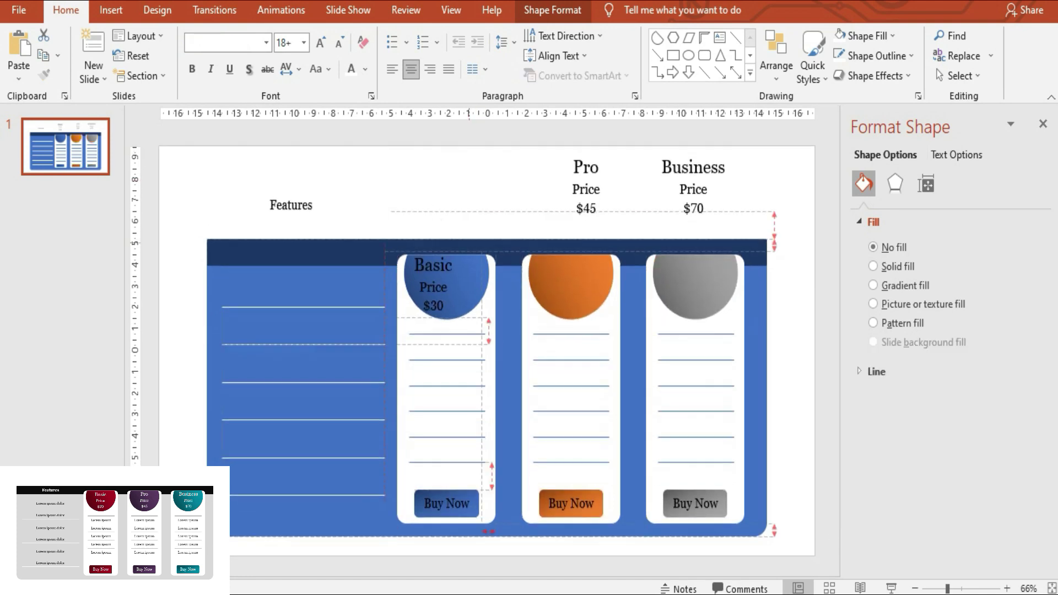
{"action": "left_click_drag", "start_coordinate": [433, 287], "coordinate": [445, 289]}
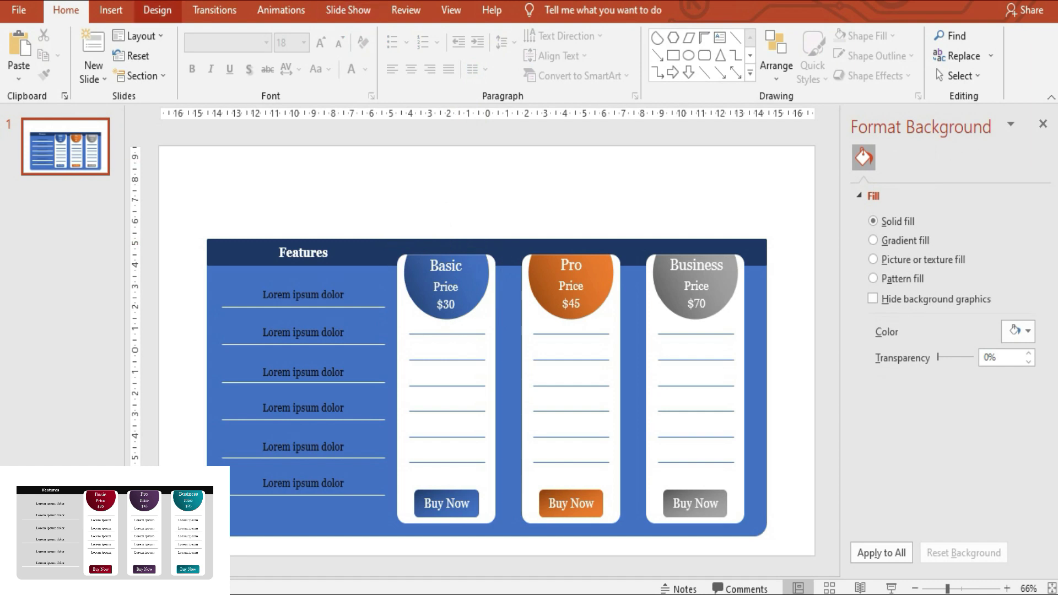
Switch the theme colours to Custom 10 after briefly trying Custom 31.
{"action": "left_click", "coordinate": [158, 10]}
{"action": "left_click", "coordinate": [911, 72]}
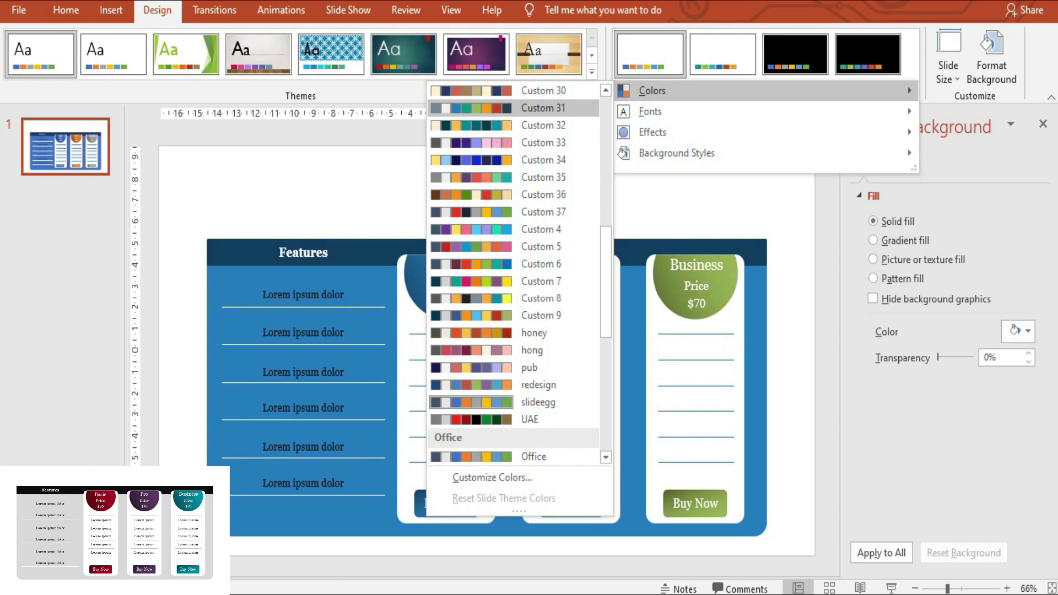
{"action": "left_click", "coordinate": [543, 107]}
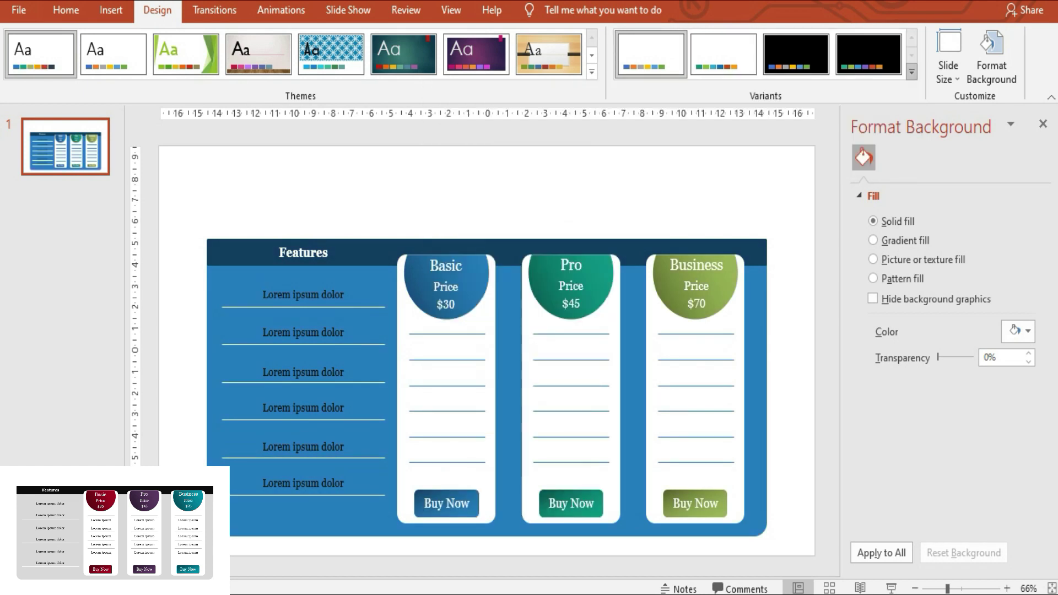
{"action": "left_click", "coordinate": [911, 72]}
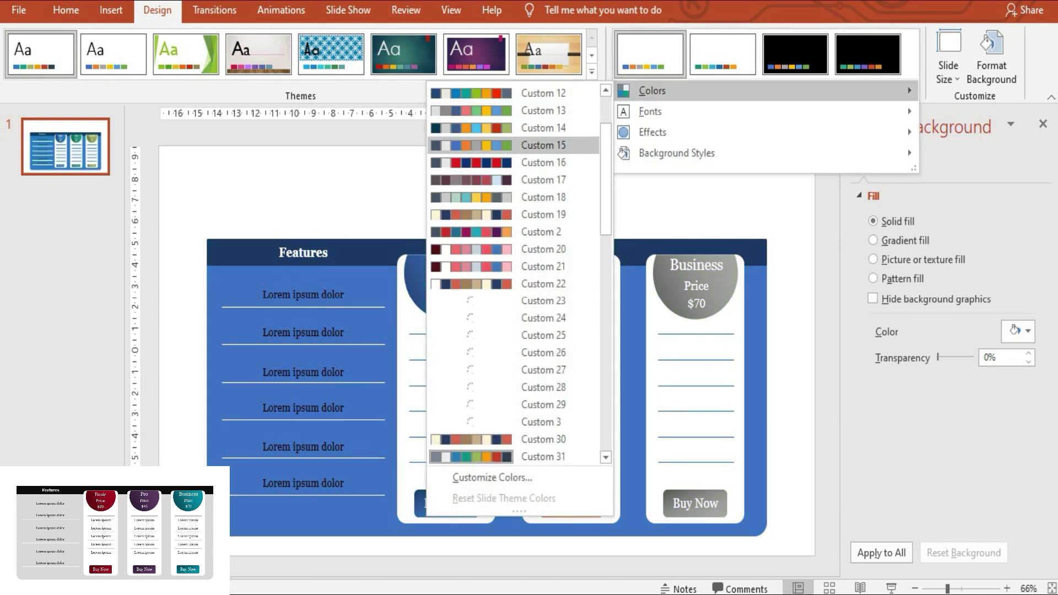
{"action": "scroll", "coordinate": [543, 145], "scroll_direction": "up", "scroll_amount": 3}
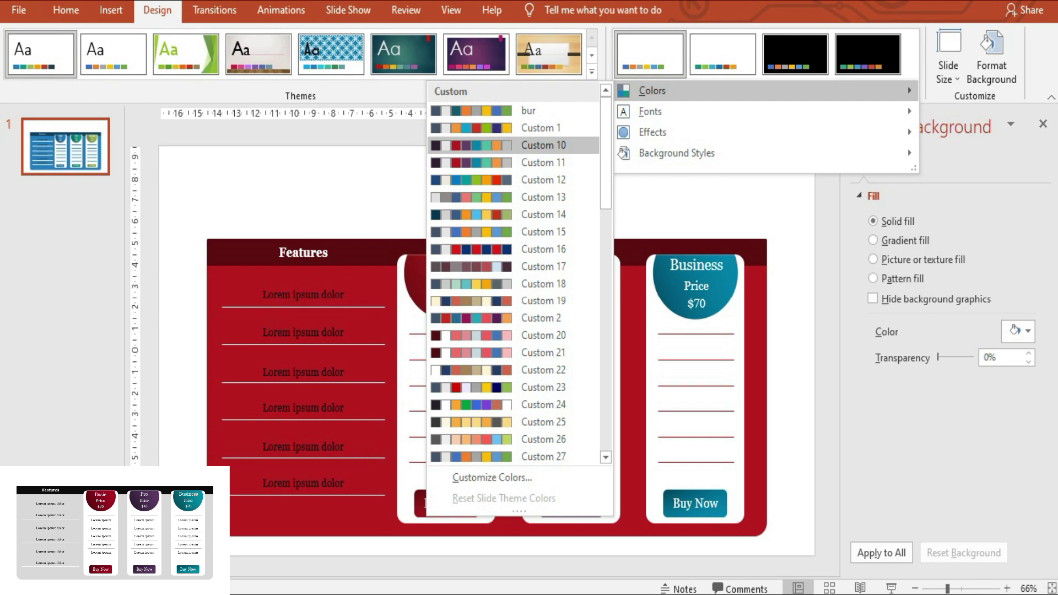
{"action": "left_click", "coordinate": [543, 145]}
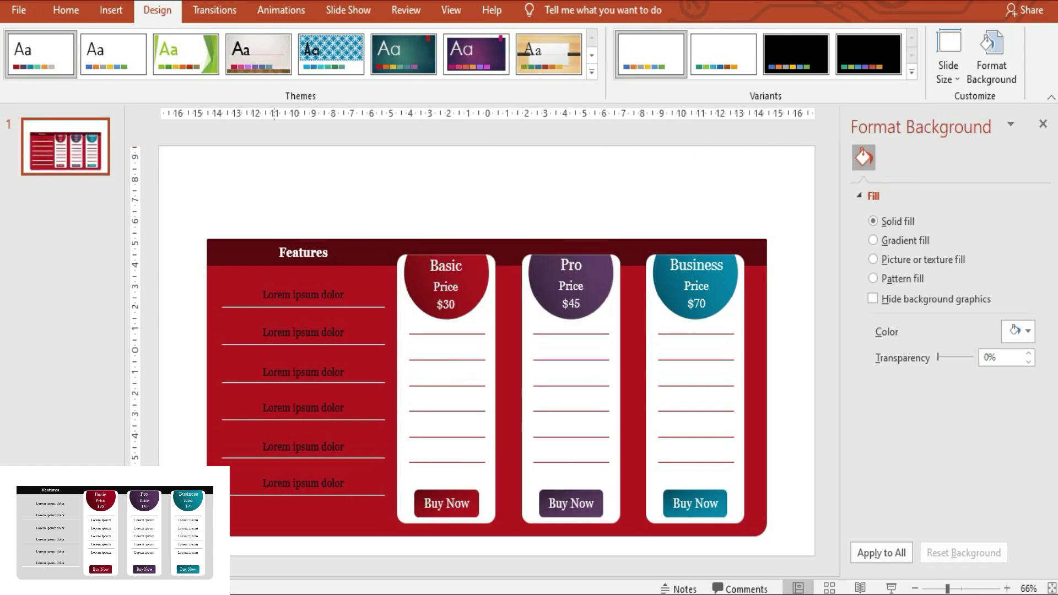
{"action": "left_click", "coordinate": [309, 507]}
Fill the pricing panel with White, Background 1, Darker 15% grey.
{"action": "left_click", "coordinate": [65, 10]}
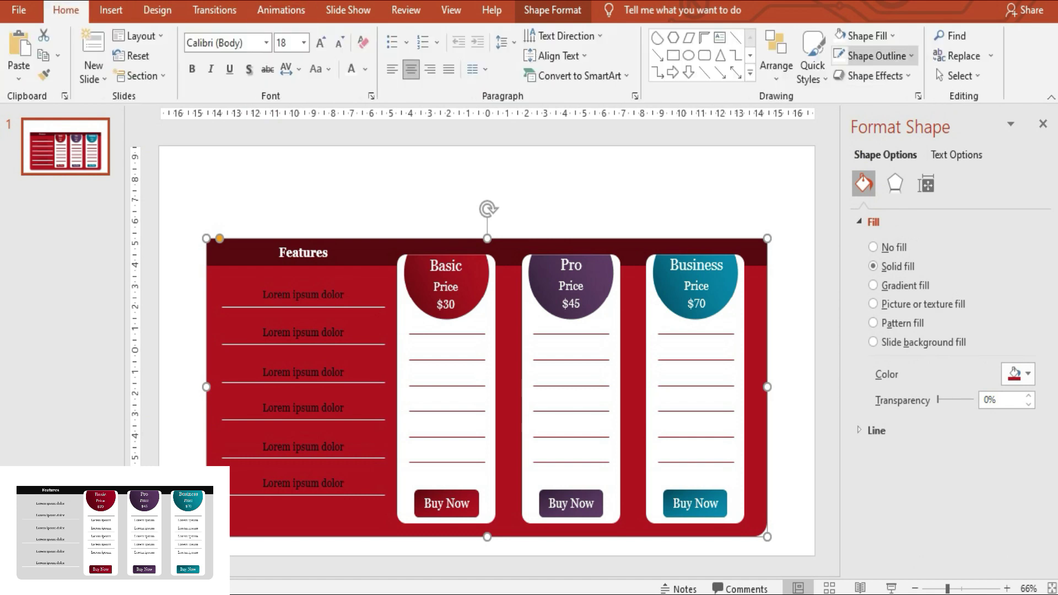
{"action": "left_click", "coordinate": [865, 35]}
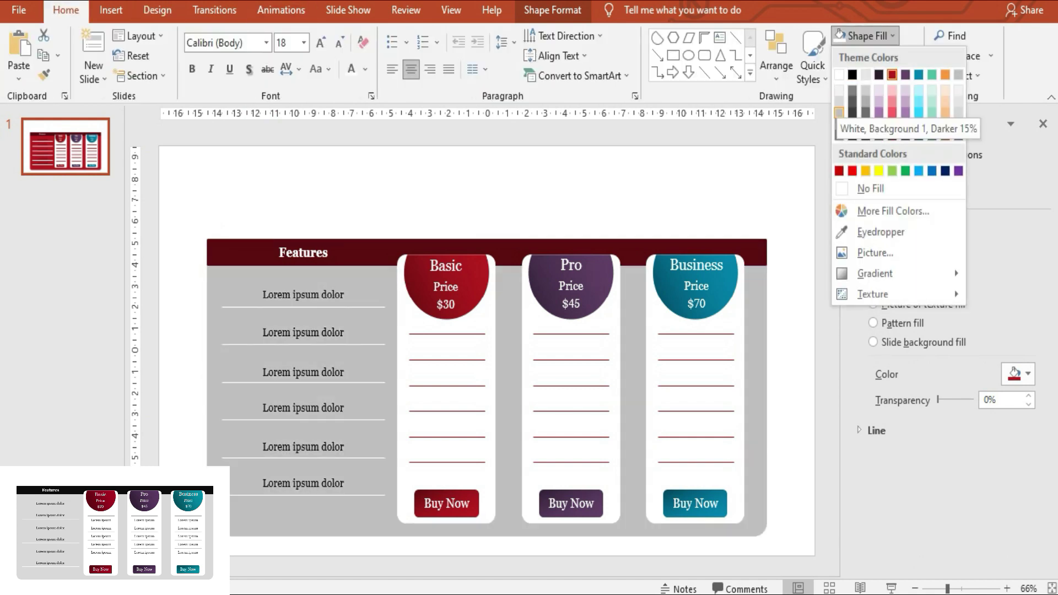
{"action": "left_click", "coordinate": [839, 113]}
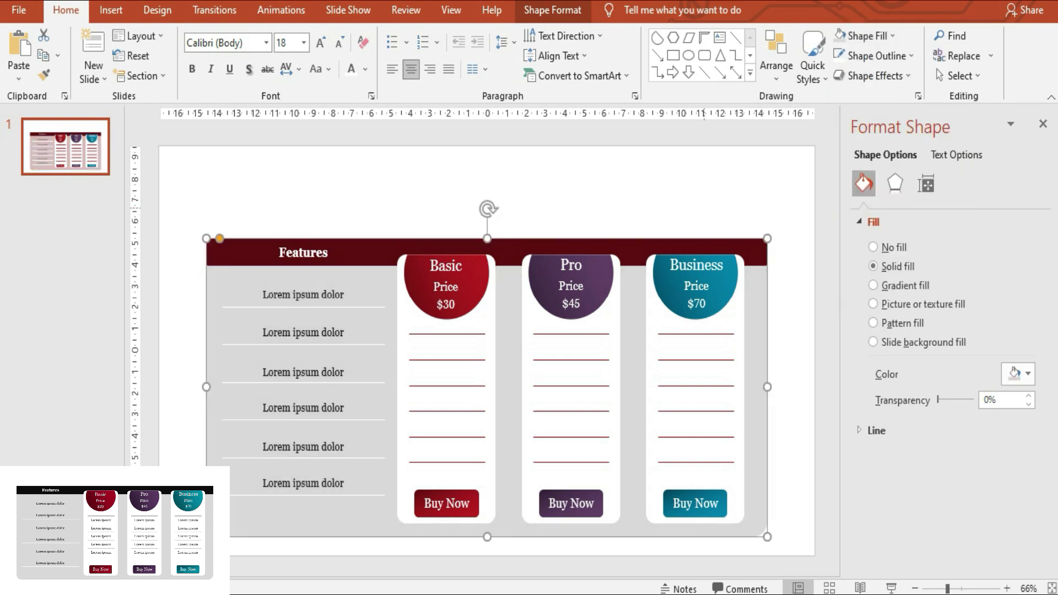
{"action": "left_click", "coordinate": [690, 200]}
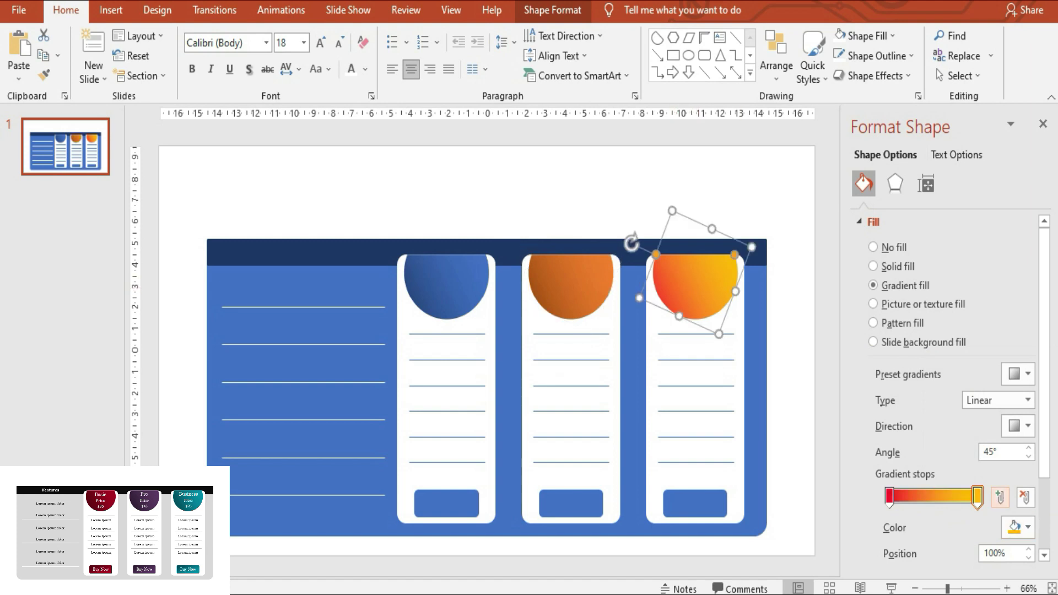
Set the third header's starting gradient stop to dark olive and pick the ending stop's colour.
{"action": "left_click", "coordinate": [1018, 528]}
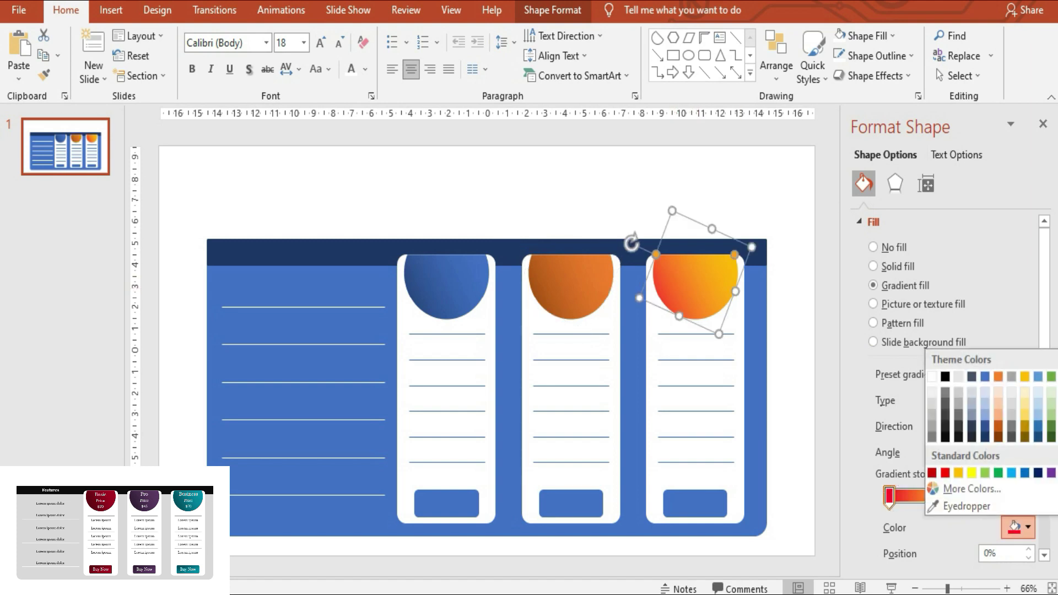
{"action": "left_click", "coordinate": [1011, 437]}
{"action": "left_click", "coordinate": [977, 497]}
{"action": "left_click", "coordinate": [1018, 527]}
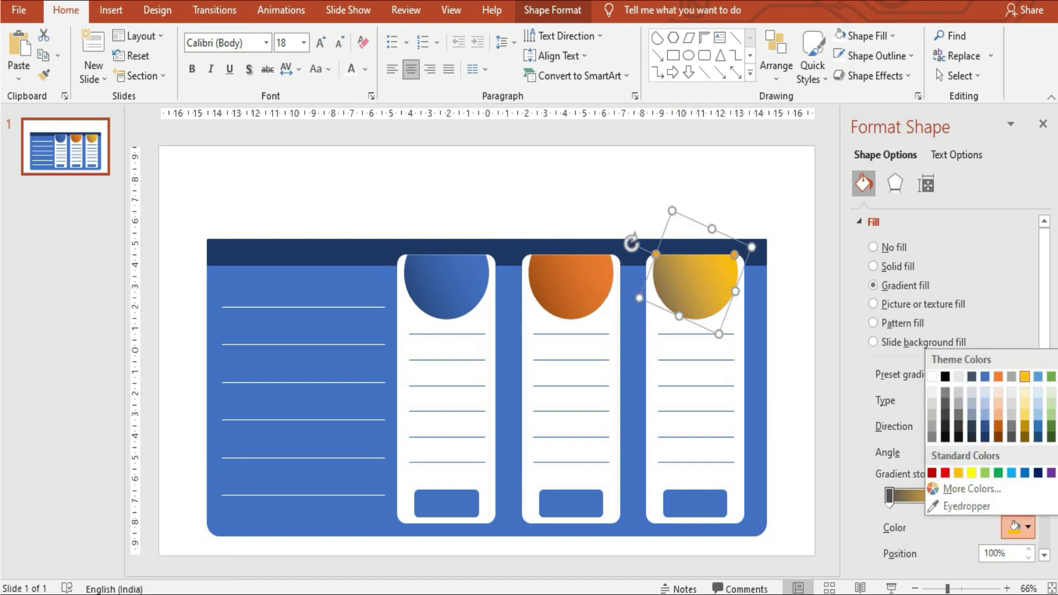